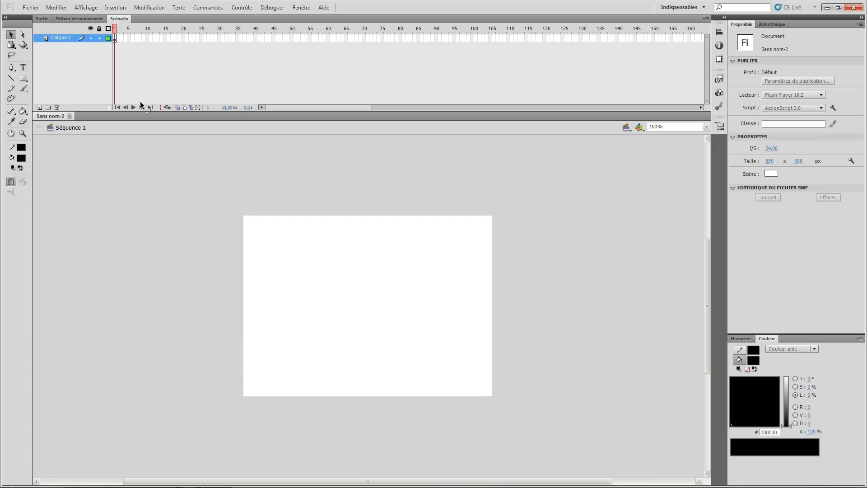
# Step: Draw a black rectangle about 158 by 129 px on the upper-left part of the stage with the Rectangle tool
pyautogui.click(10, 35)
pyautogui.moveTo(224, 202); pyautogui.dragTo(349, 305)
pyautogui.click(23, 78)
pyautogui.moveTo(292, 249); pyautogui.dragTo(363, 308)
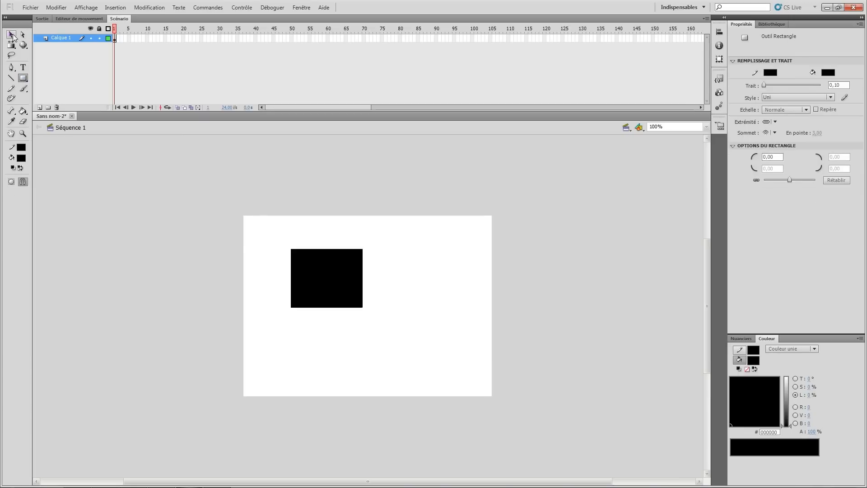
# Step: Use the Selection tool to select part of the black rectangle, its fill alone, and the whole shape by marquee
pyautogui.click(13, 35)
pyautogui.moveTo(329, 340); pyautogui.dragTo(281, 232)
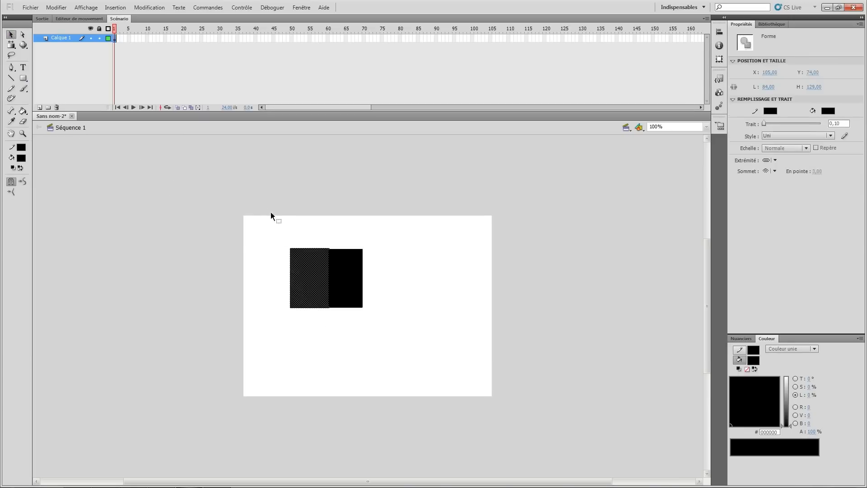
pyautogui.moveTo(251, 194); pyautogui.dragTo(400, 363)
pyautogui.click(273, 224)
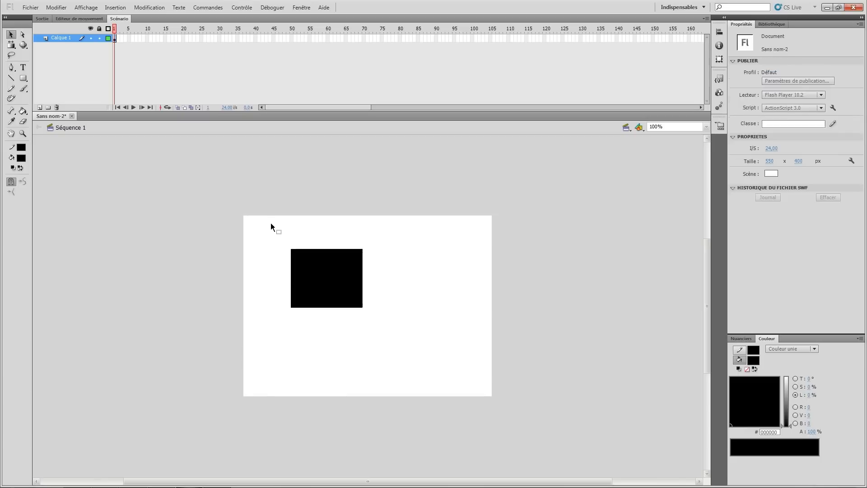
pyautogui.click(323, 282)
pyautogui.click(266, 227)
pyautogui.moveTo(263, 226); pyautogui.dragTo(375, 359)
pyautogui.click(267, 234)
pyautogui.moveTo(271, 227); pyautogui.dragTo(370, 312)
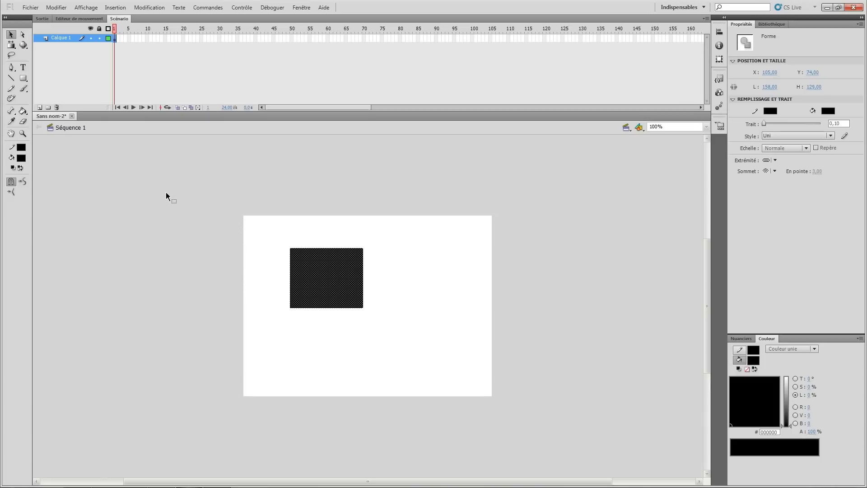
# Step: Move the rectangle's black fill slightly off its outline and delete the fill
pyautogui.click(22, 34)
pyautogui.click(221, 250)
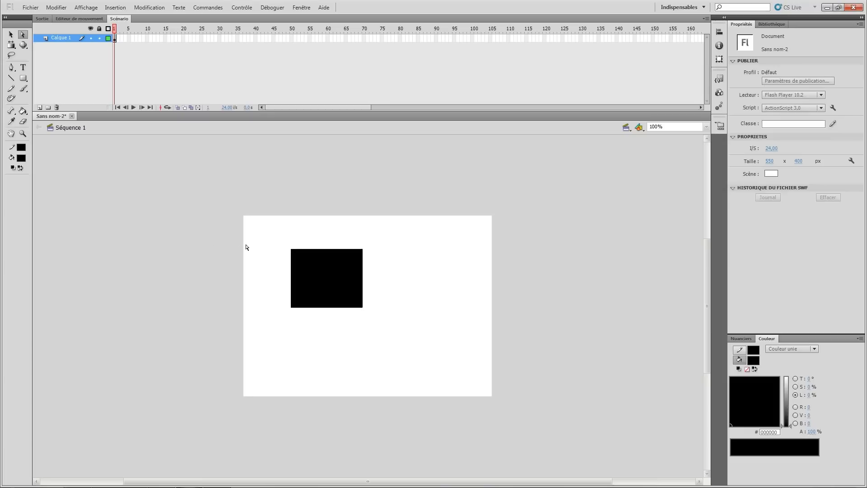
pyautogui.click(320, 304)
pyautogui.click(22, 134)
pyautogui.click(11, 34)
pyautogui.moveTo(301, 271); pyautogui.dragTo(305, 272)
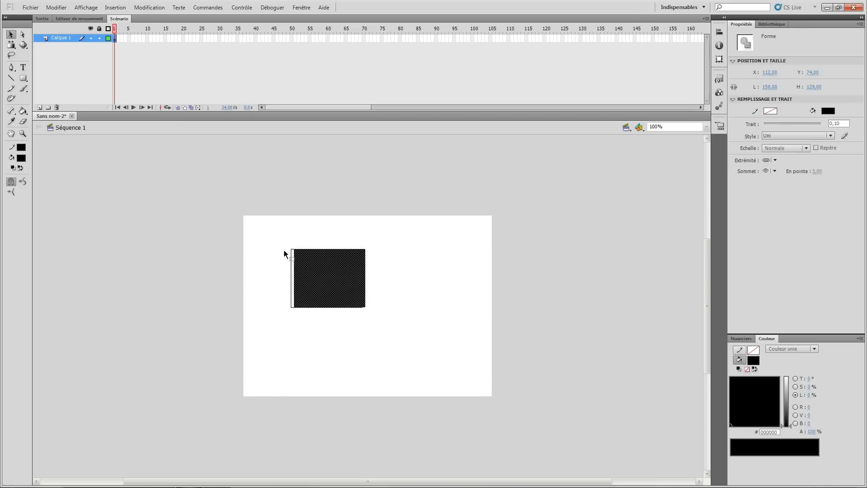
pyautogui.press('Delete')
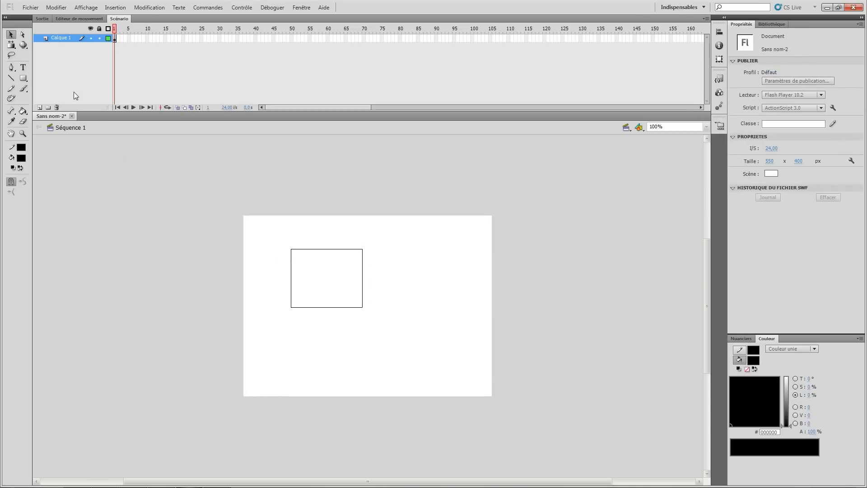
# Step: Reveal the outline's anchor points with the Subselection tool and pull its upper-left point outward to the left
pyautogui.click(22, 35)
pyautogui.moveTo(281, 246); pyautogui.dragTo(375, 310)
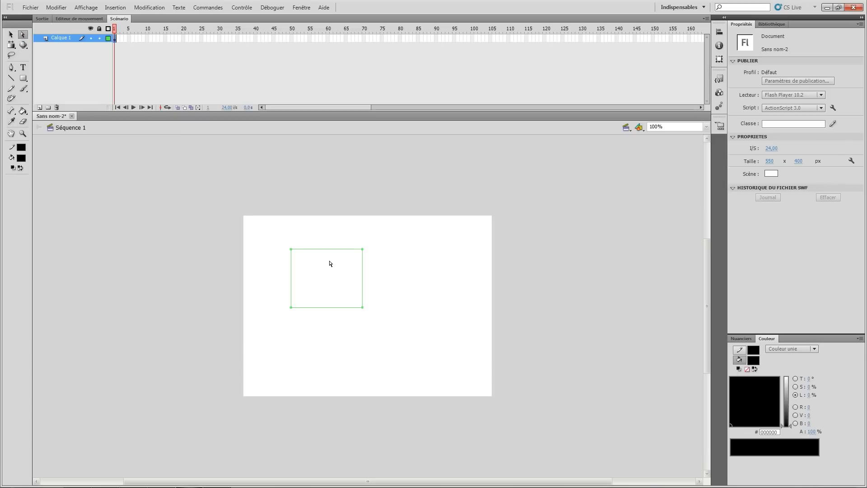
pyautogui.moveTo(273, 242); pyautogui.dragTo(263, 278)
pyautogui.click(311, 288)
pyautogui.click(362, 253)
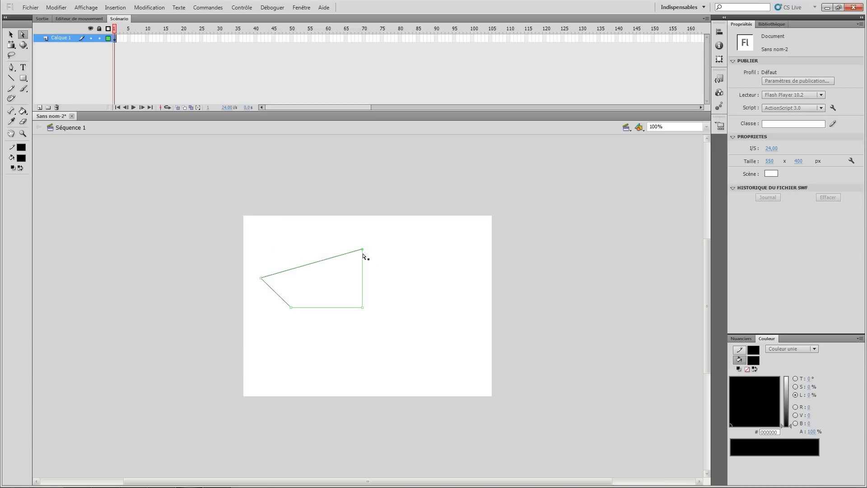
# Step: Move the reshaped outline down and to the right, and select all its anchor points
pyautogui.moveTo(365, 254); pyautogui.dragTo(386, 276)
pyautogui.click(346, 246)
pyautogui.click(383, 310)
pyautogui.click(382, 301)
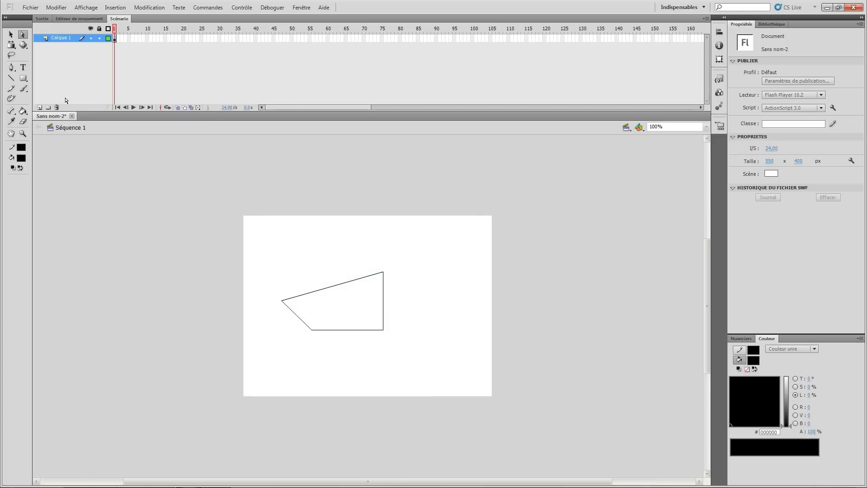
pyautogui.moveTo(248, 235); pyautogui.dragTo(440, 380)
pyautogui.click(107, 39)
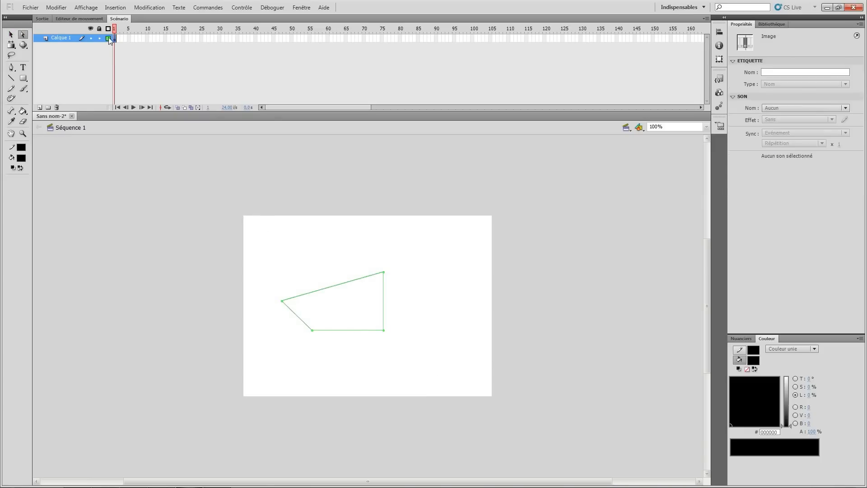
# Step: Select the whole four-sided outline and delete it from the stage
pyautogui.click(11, 35)
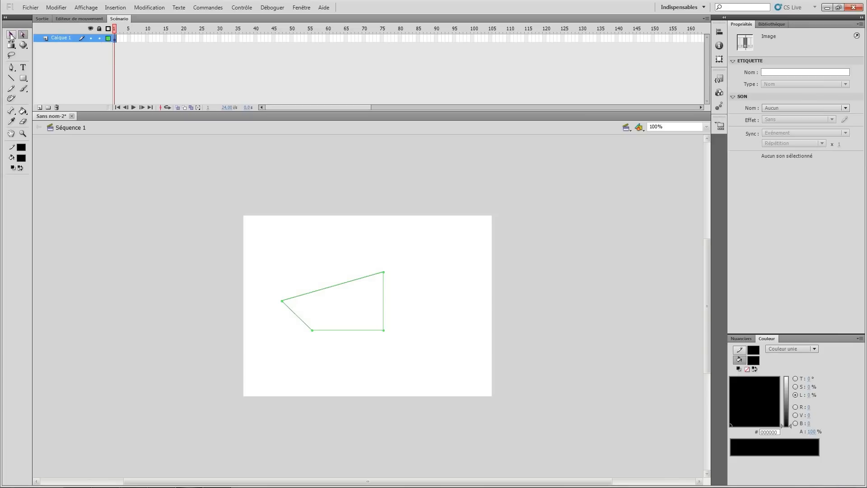
pyautogui.doubleClick(372, 330)
pyautogui.press('Delete')
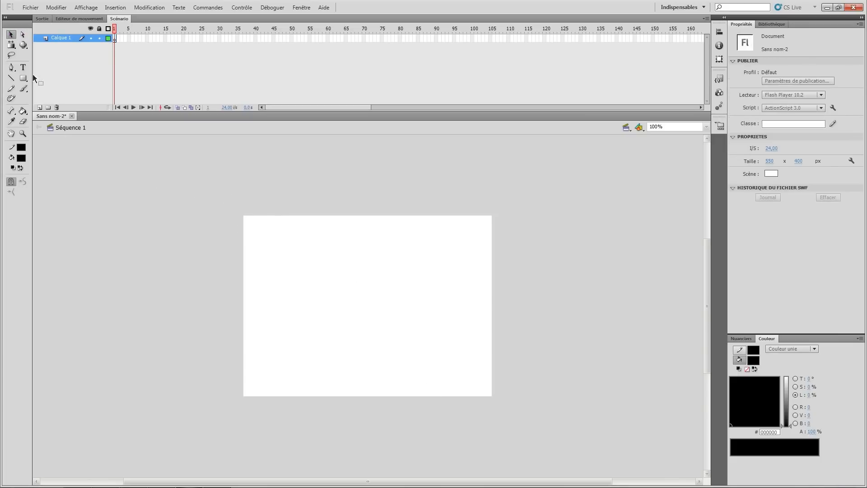
# Step: Make Free Transform the current transform tool and draw a black rectangle about 230 by 243 px on the stage
pyautogui.click(11, 45)
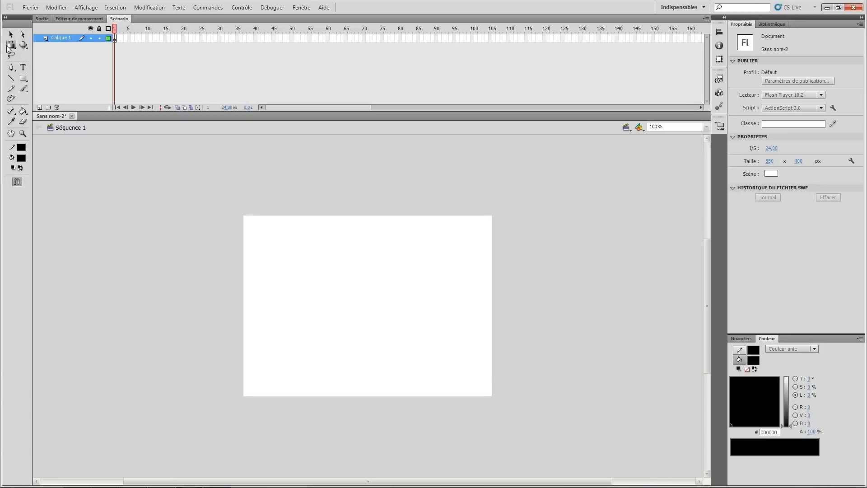
pyautogui.click(12, 45)
pyautogui.press('q')
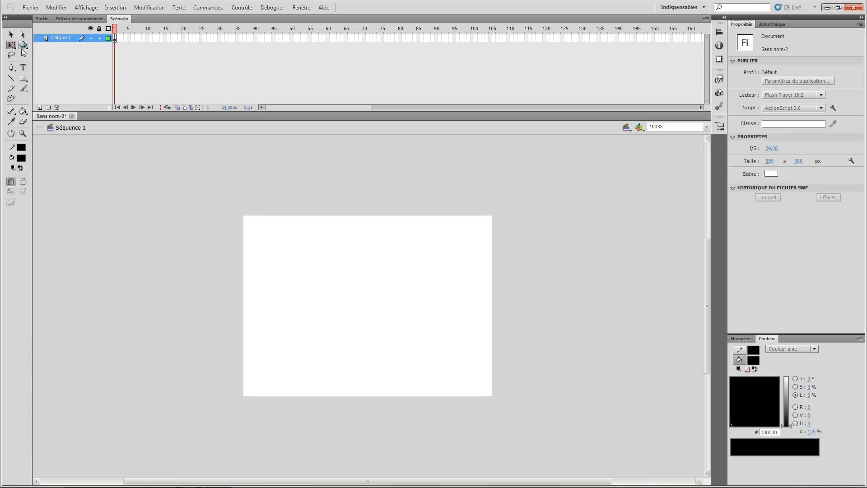
pyautogui.click(12, 46)
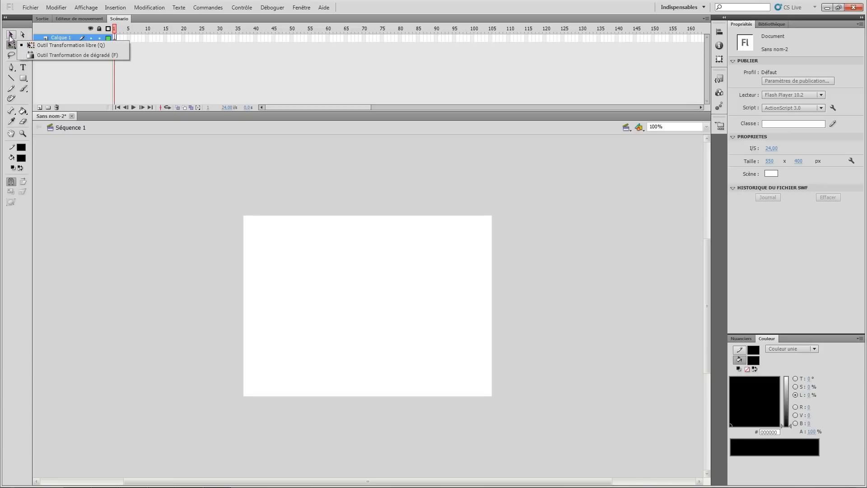
pyautogui.click(22, 80)
pyautogui.moveTo(271, 255); pyautogui.dragTo(375, 364)
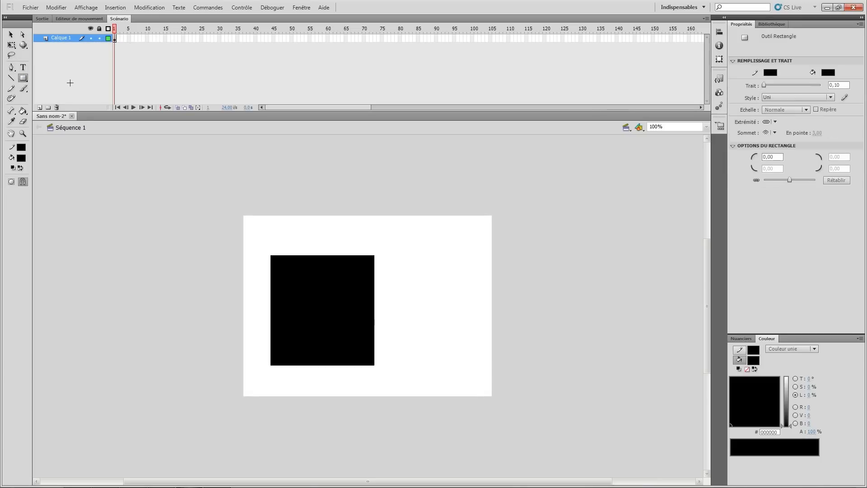
# Step: Skew the black rectangle horizontally with Free Transform into a parallelogram about 465 px wide, and select the whole shape
pyautogui.press('q')
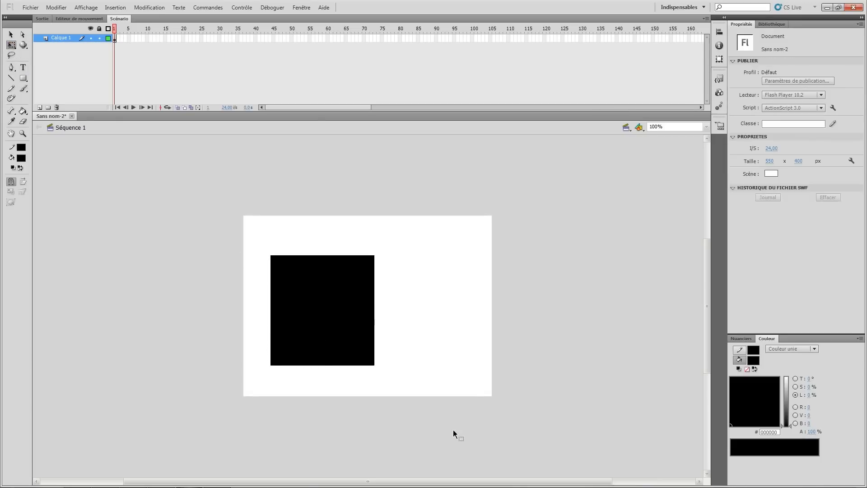
pyautogui.click(352, 346)
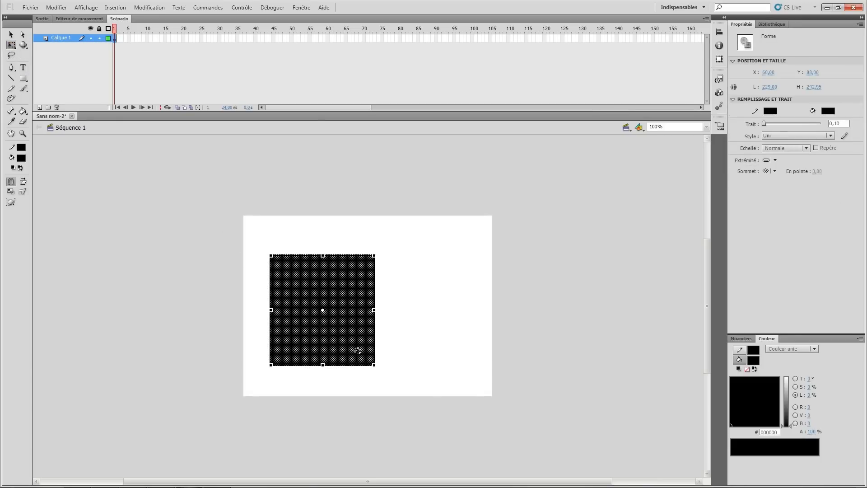
pyautogui.moveTo(374, 364); pyautogui.dragTo(318, 348)
pyautogui.moveTo(311, 252); pyautogui.dragTo(364, 256)
pyautogui.click(307, 218)
pyautogui.moveTo(211, 215); pyautogui.dragTo(449, 404)
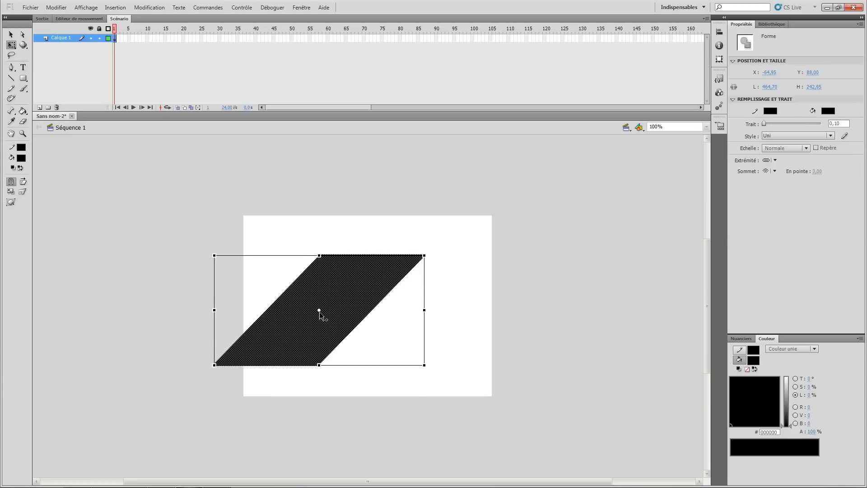
# Step: Reposition and rotate the parallelogram, and delete all the shapes from the stage
pyautogui.moveTo(329, 307); pyautogui.dragTo(355, 294)
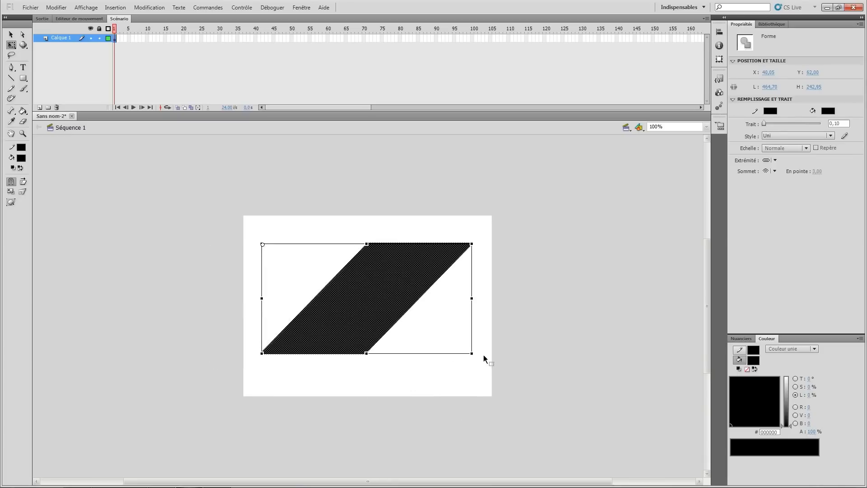
pyautogui.moveTo(474, 354)
pyautogui.mouseDown()
pyautogui.moveTo(445, 412)
pyautogui.moveTo(382, 357)
pyautogui.moveTo(435, 293)
pyautogui.mouseUp()
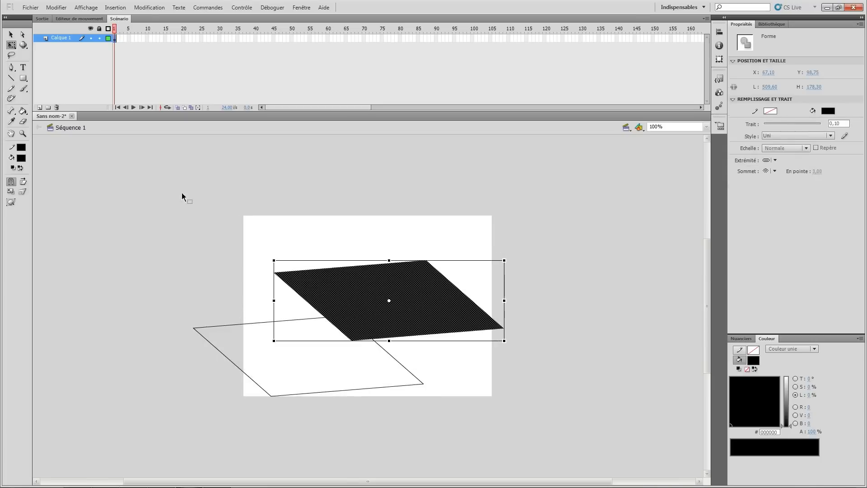
pyautogui.hotkey('ctrl', 'a')
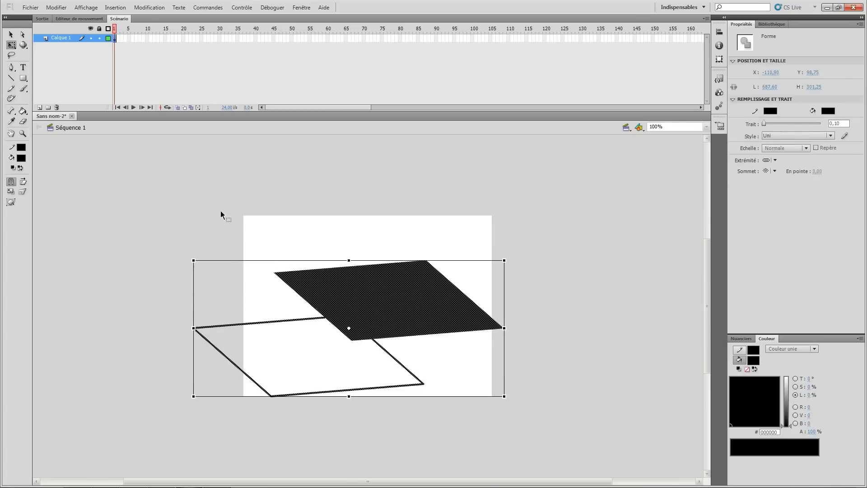
pyautogui.press('Delete')
# Step: Make Gradient Transform the current transform tool and draw a black rectangle about 287 by 249 px near the stage's centre
pyautogui.moveTo(10, 45); pyautogui.dragTo(28, 55)
pyautogui.click(23, 78)
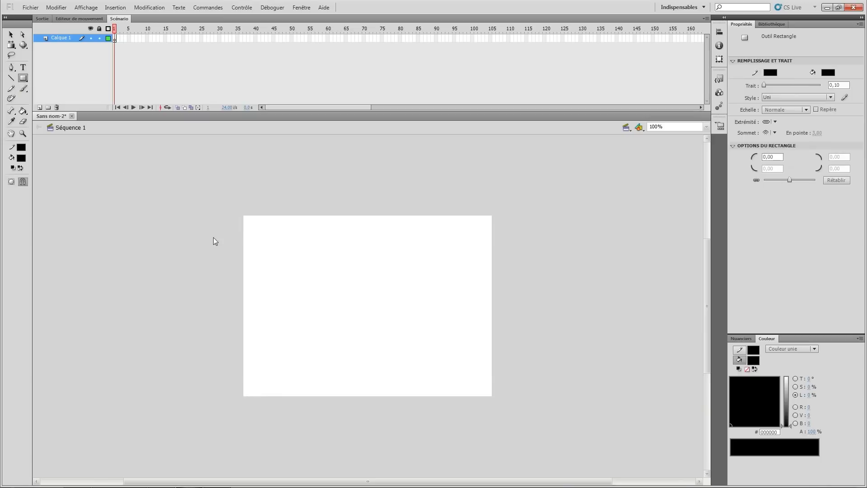
pyautogui.moveTo(295, 255); pyautogui.dragTo(423, 364)
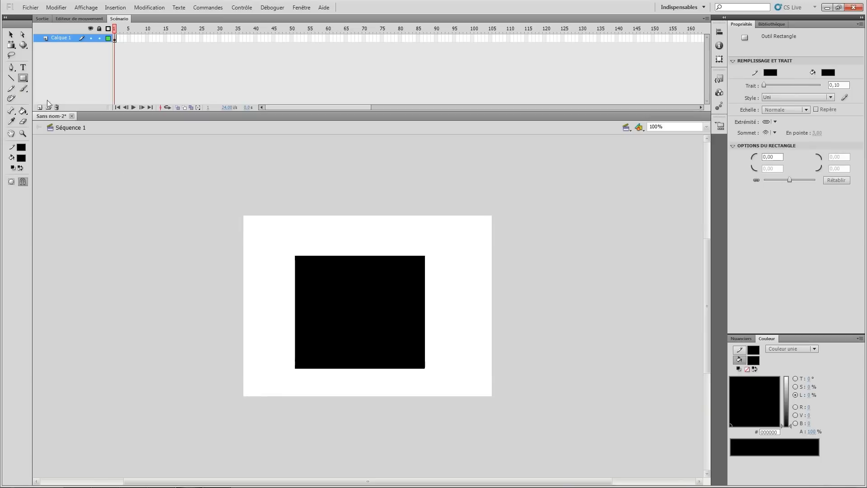
# Step: Fill the rectangle with a vertical black-to-white linear gradient using the Paint Bucket tool, black at the bottom
pyautogui.click(10, 35)
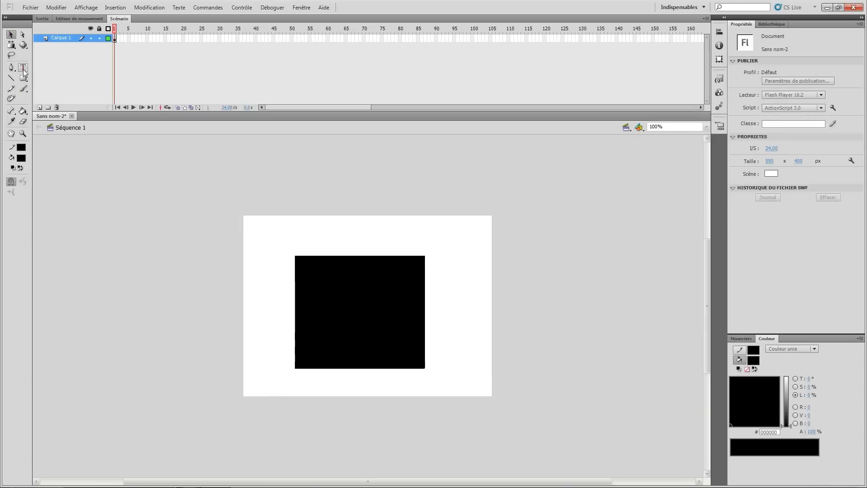
pyautogui.click(23, 111)
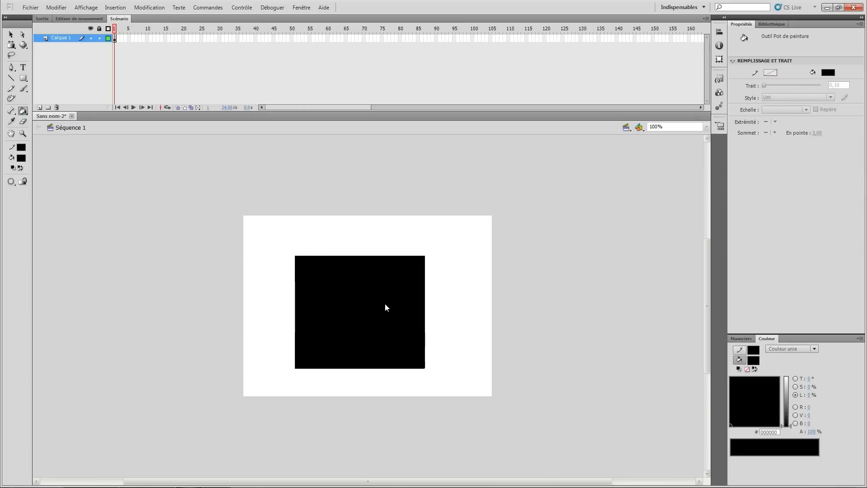
pyautogui.click(302, 7)
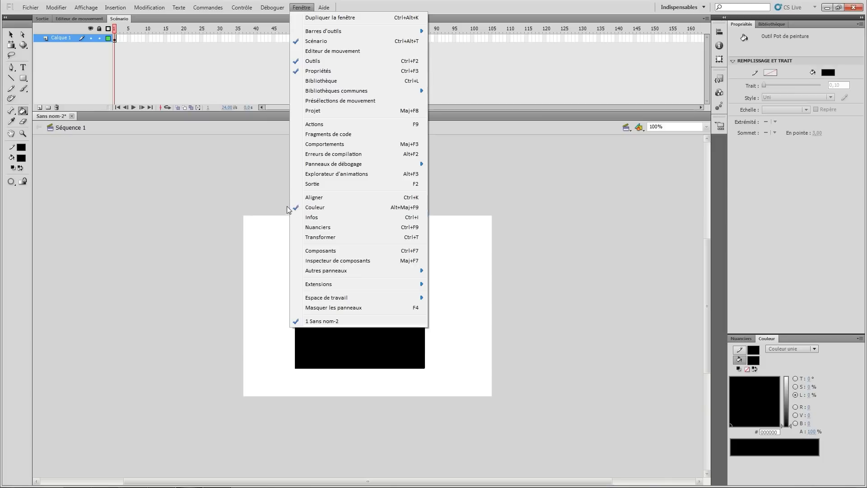
pyautogui.click(591, 344)
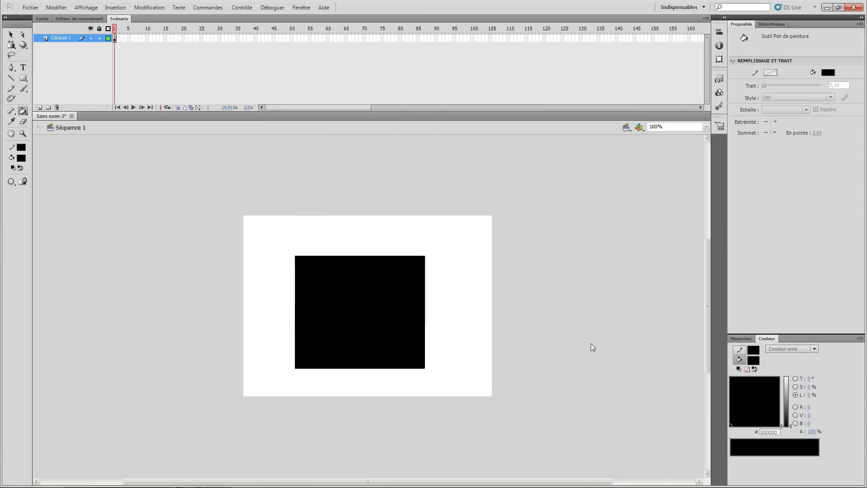
pyautogui.click(778, 350)
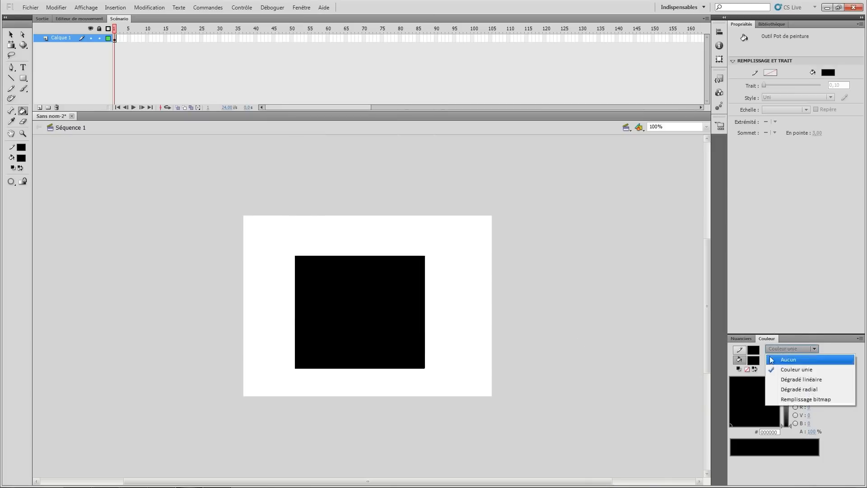
pyautogui.click(771, 381)
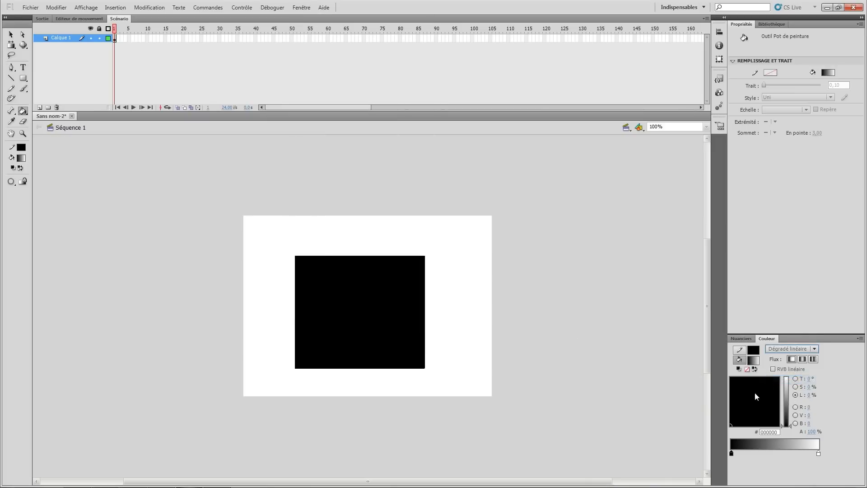
pyautogui.moveTo(353, 289); pyautogui.dragTo(353, 359)
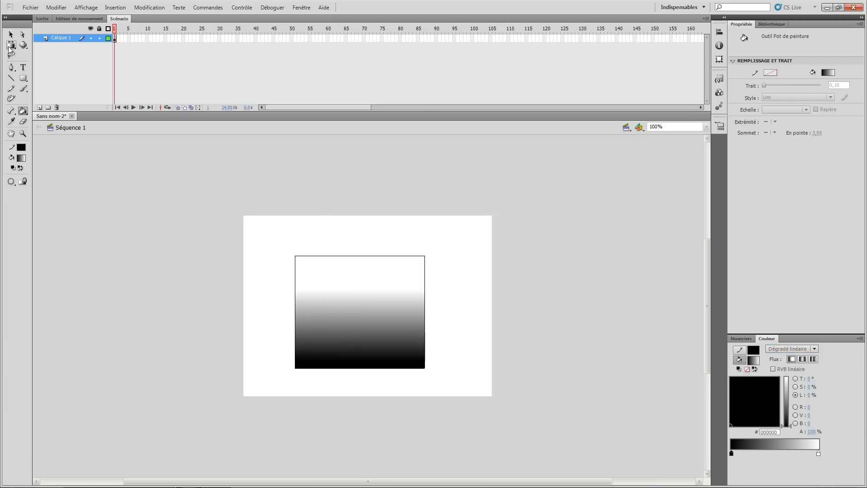
# Step: Compress the rectangle's gradient with the Gradient Transform tool into a sharp transition between white and black
pyautogui.click(11, 44)
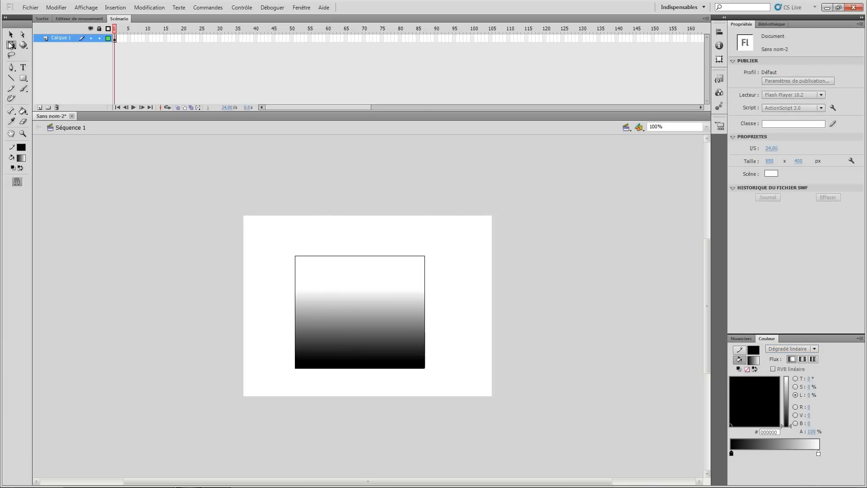
pyautogui.click(321, 273)
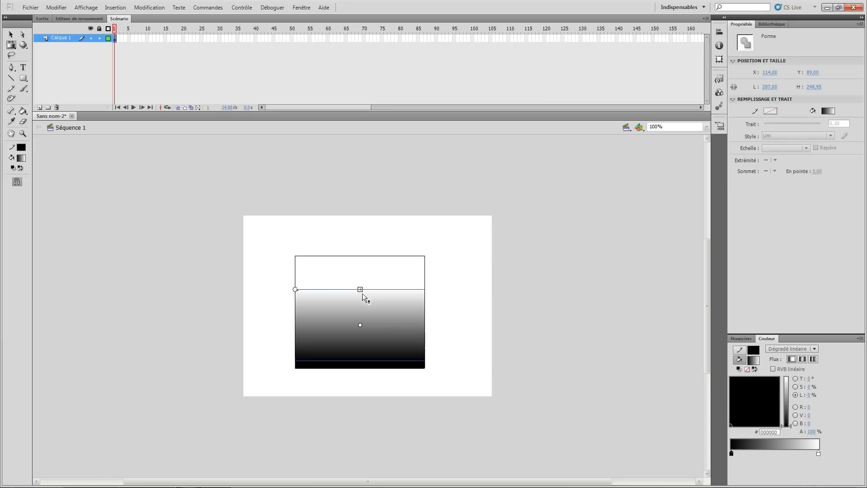
pyautogui.moveTo(360, 290); pyautogui.dragTo(358, 314)
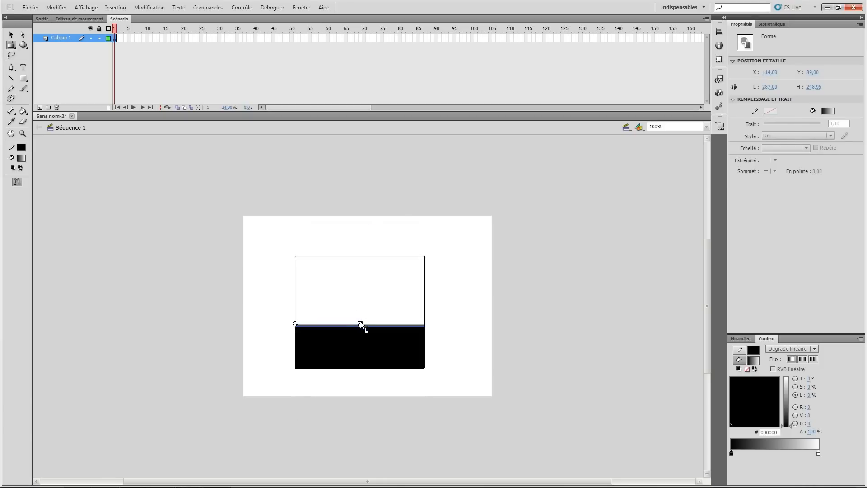
# Step: Move the rectangle's gradient, rotate and widen it into a soft diagonal blend, and shift its centre toward the lower left of the shape
pyautogui.moveTo(360, 323); pyautogui.dragTo(359, 277)
pyautogui.moveTo(296, 277); pyautogui.dragTo(370, 265)
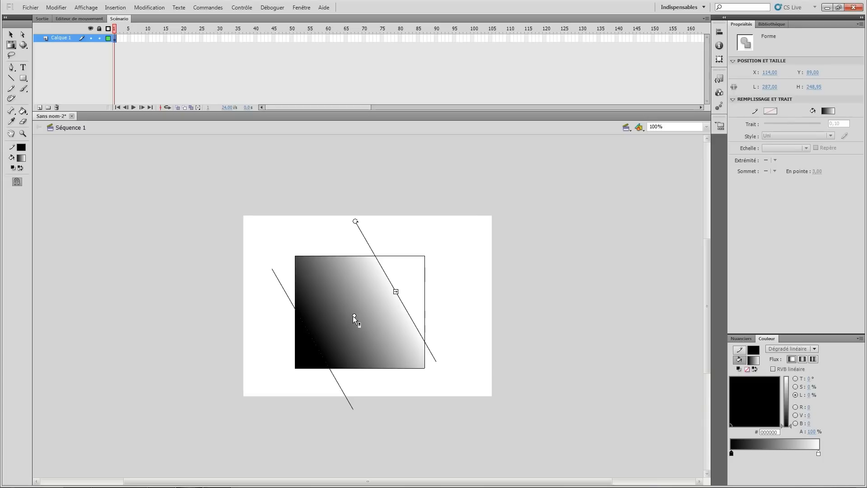
pyautogui.moveTo(354, 316); pyautogui.dragTo(332, 329)
pyautogui.click(271, 210)
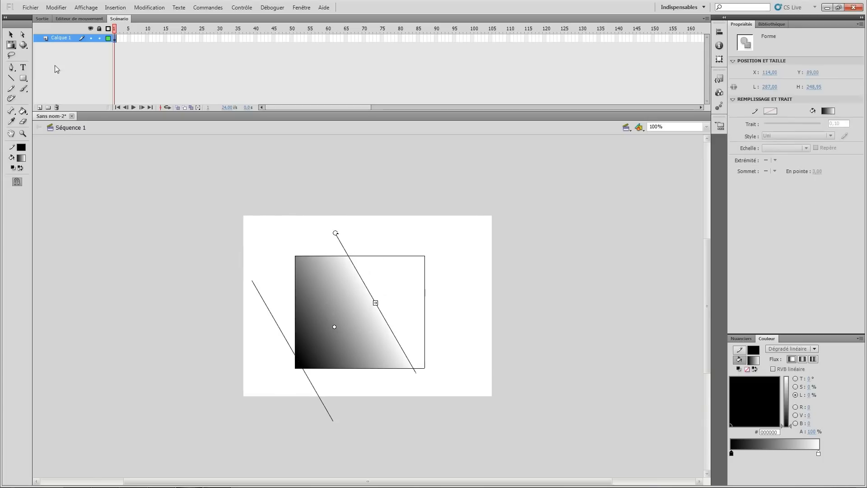
# Step: Delete the gradient rectangle and draw a gradient-filled square about 182 px wide left of the stage's centre
pyautogui.click(10, 35)
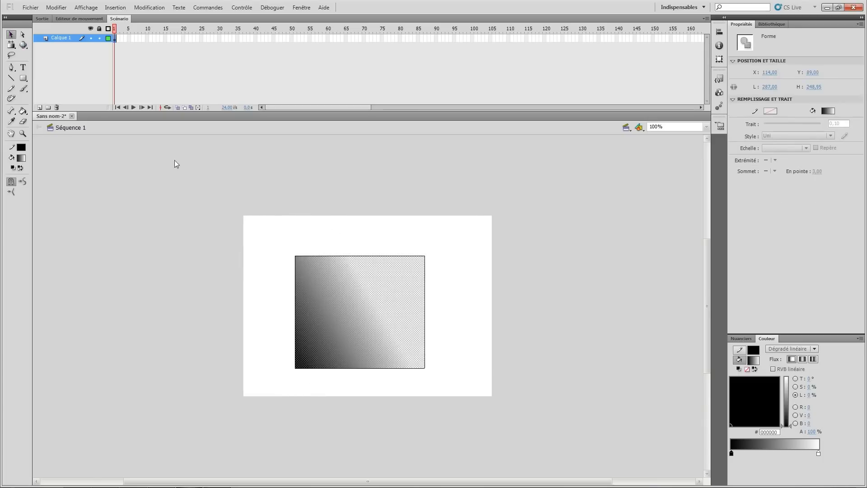
pyautogui.press('Delete')
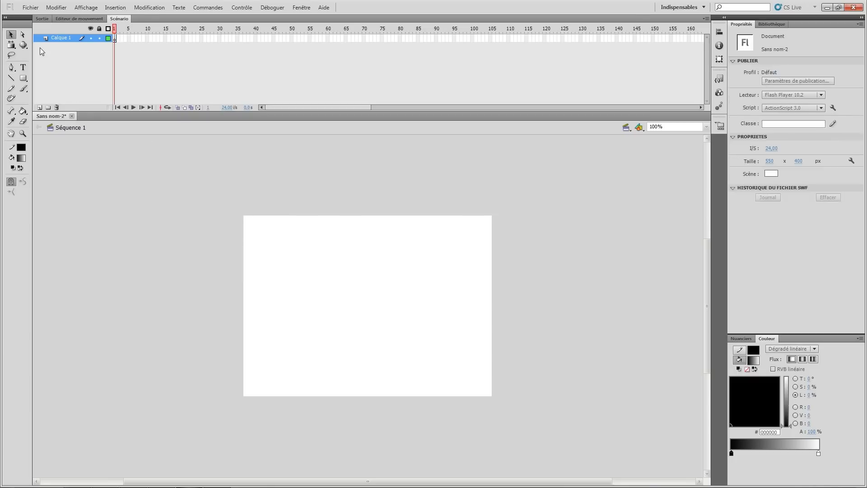
pyautogui.click(24, 48)
pyautogui.click(23, 78)
pyautogui.moveTo(283, 264); pyautogui.dragTo(364, 347)
# Step: Select the whole square with its outline and convert it to a movie clip symbol named Symbole 1
pyautogui.press('w')
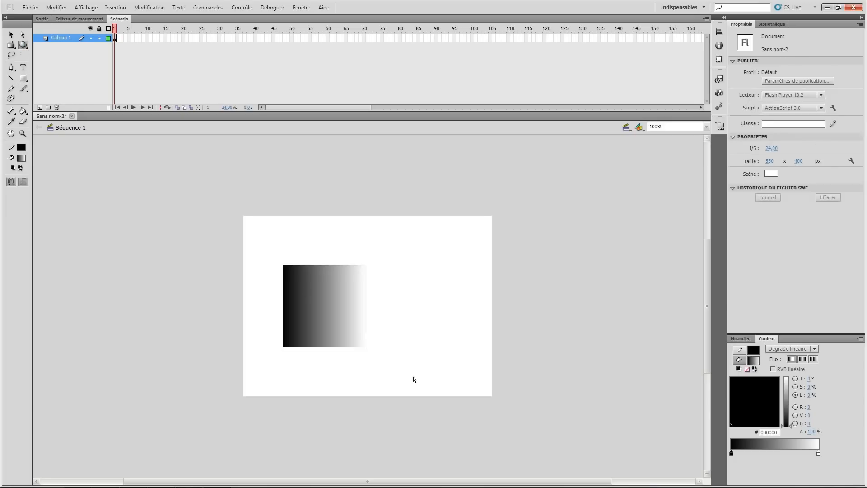
pyautogui.click(306, 294)
pyautogui.click(11, 34)
pyautogui.moveTo(194, 221); pyautogui.dragTo(429, 368)
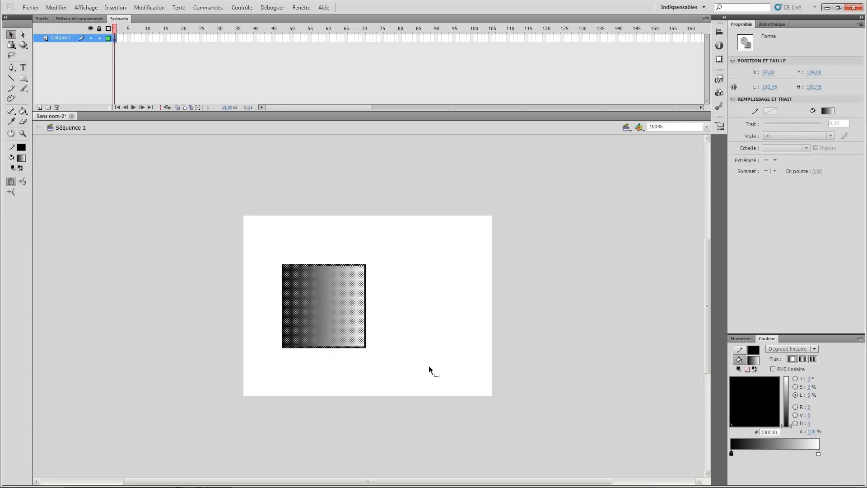
pyautogui.rightClick(330, 311)
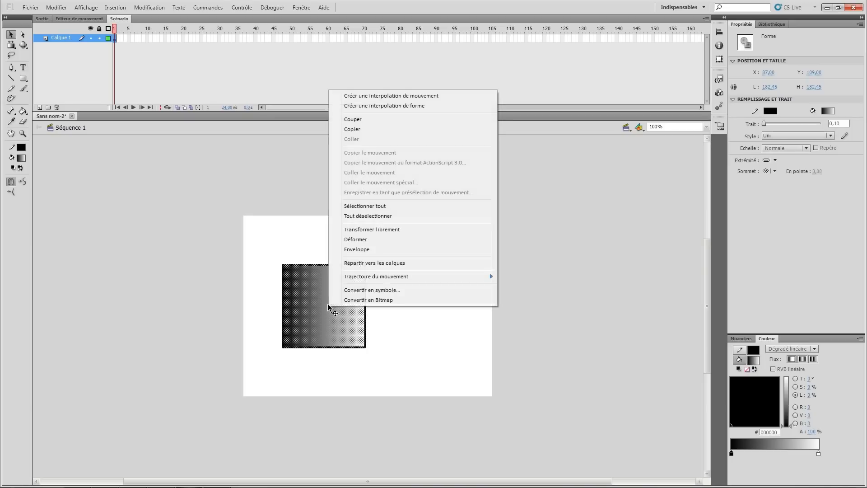
pyautogui.click(350, 291)
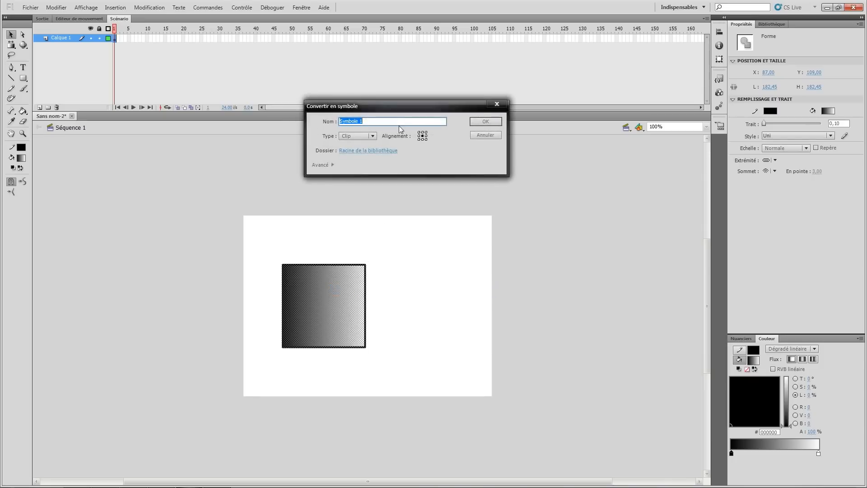
pyautogui.click(481, 121)
# Step: Rotate the square's symbol into a tilted perspective view with the 3D Rotation tool
pyautogui.click(23, 45)
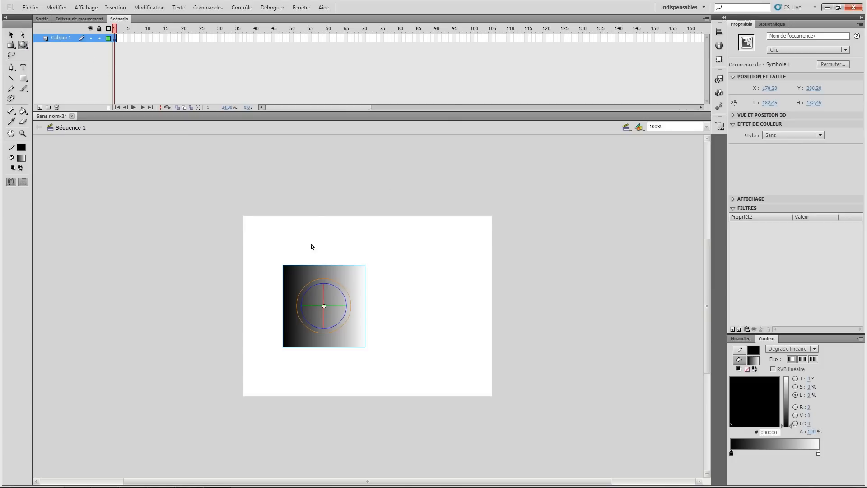
pyautogui.moveTo(324, 298)
pyautogui.mouseDown()
pyautogui.moveTo(291, 318)
pyautogui.moveTo(377, 318)
pyautogui.moveTo(325, 308)
pyautogui.moveTo(332, 312)
pyautogui.mouseUp()
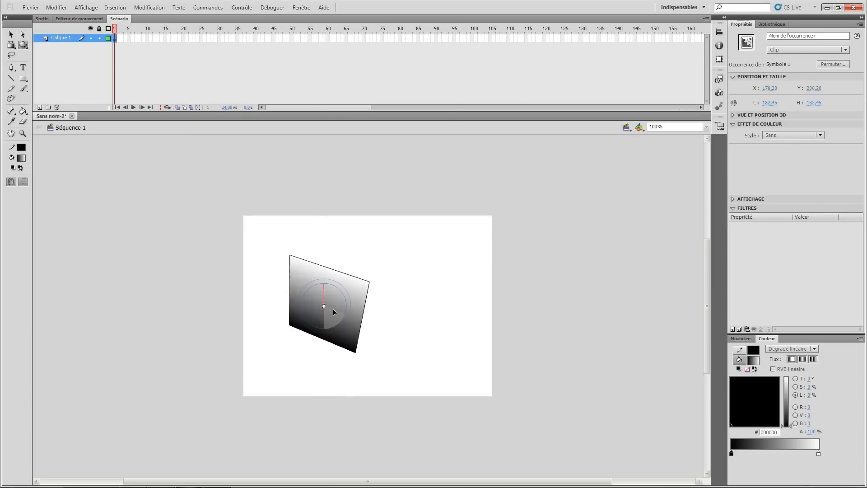
pyautogui.click(277, 214)
pyautogui.click(11, 33)
pyautogui.hotkey('ctrl', 'a')
# Step: Choose ActionScript 3.0 as the document's script version
pyautogui.click(432, 351)
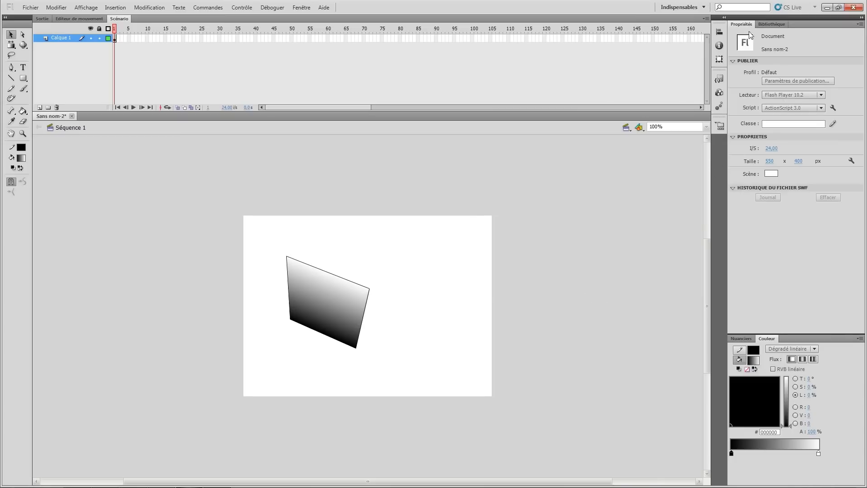
pyautogui.click(773, 110)
pyautogui.click(773, 137)
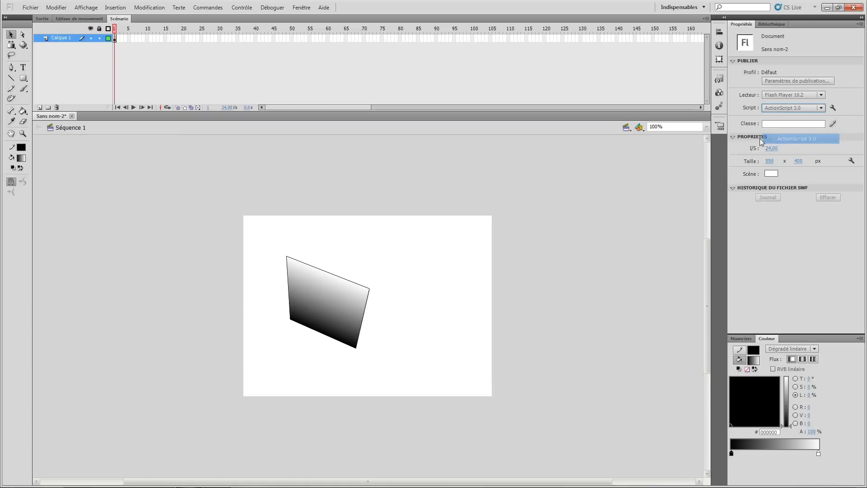
# Step: Delete the 3D-rotated symbol from the stage
pyautogui.click(23, 44)
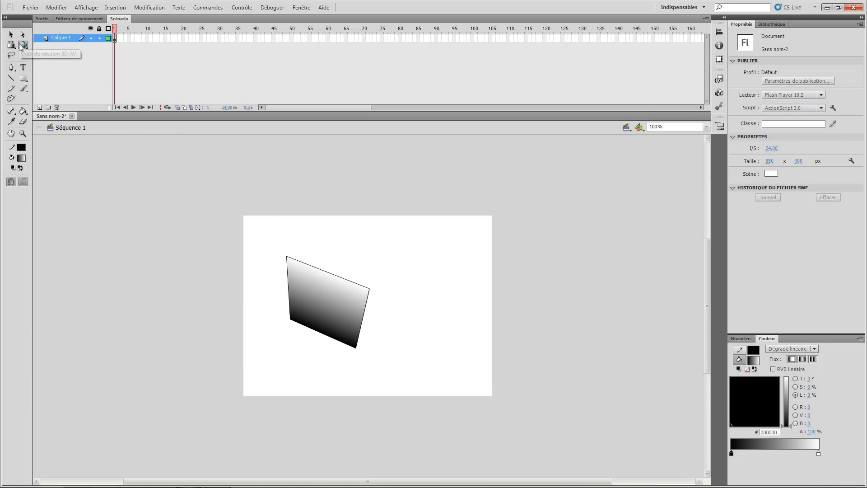
pyautogui.click(11, 34)
pyautogui.click(329, 305)
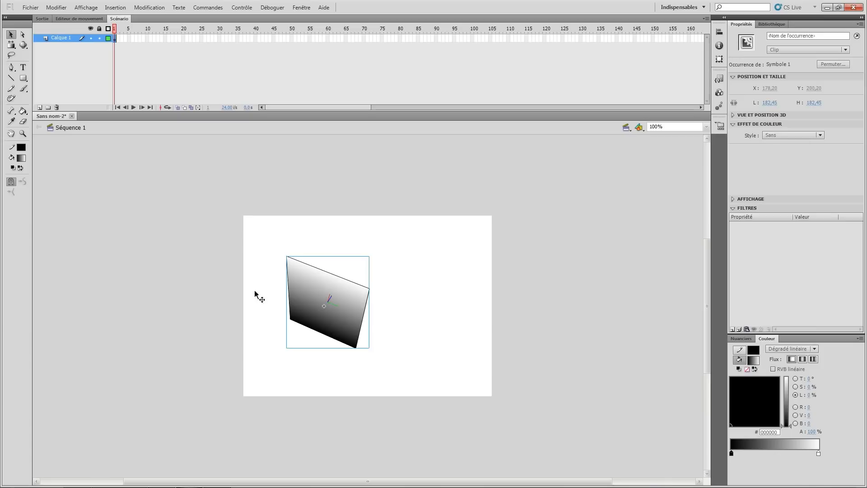
pyautogui.press('Delete')
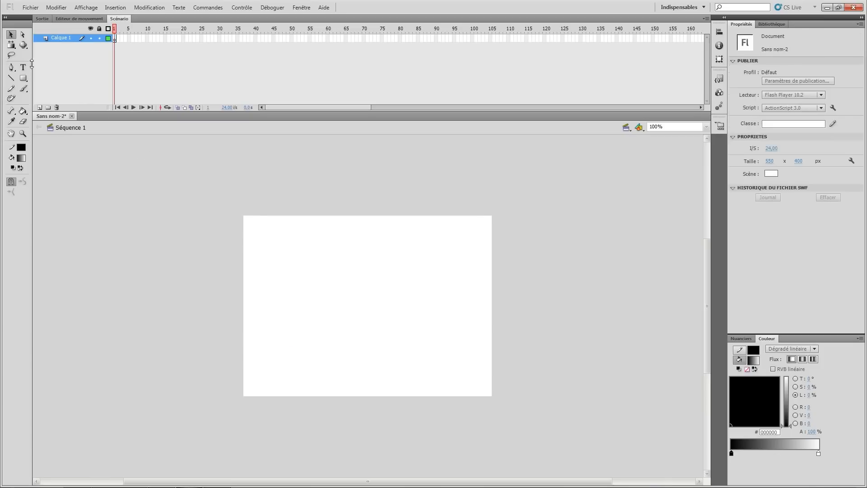
# Step: Draw a gradient-filled rectangle about 209 by 154 px and trace a freehand selection over it with the Lasso tool
pyautogui.click(23, 77)
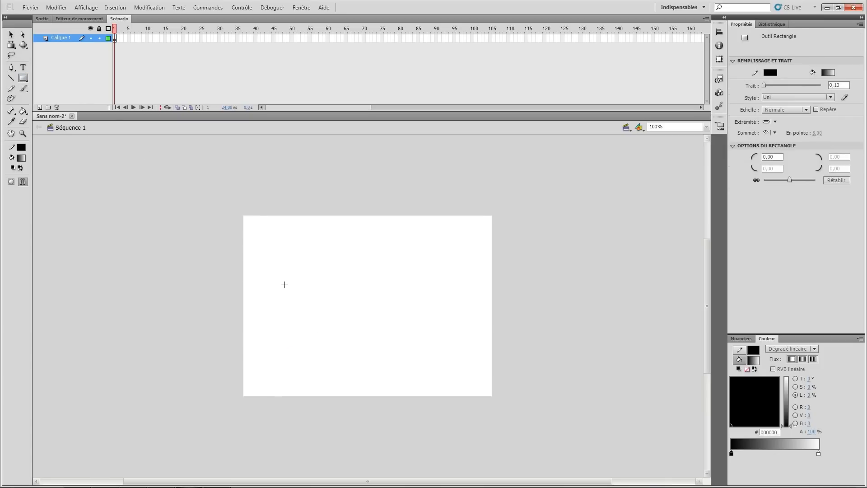
pyautogui.moveTo(286, 271); pyautogui.dragTo(380, 341)
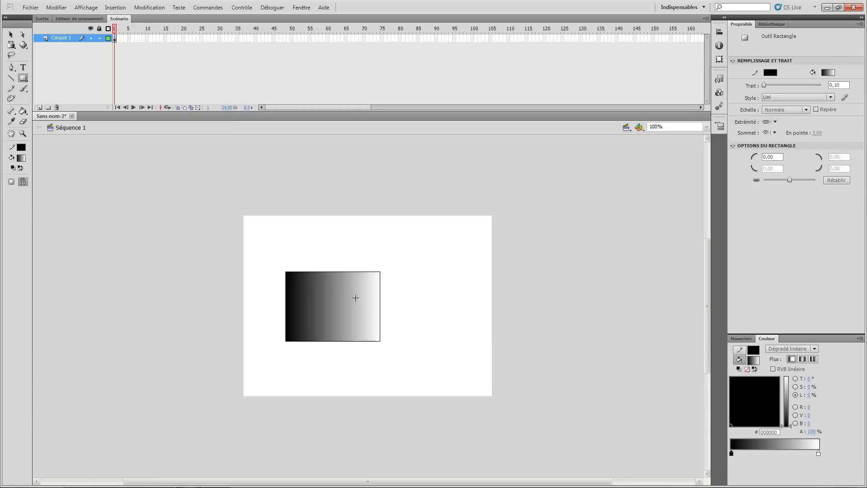
pyautogui.click(11, 56)
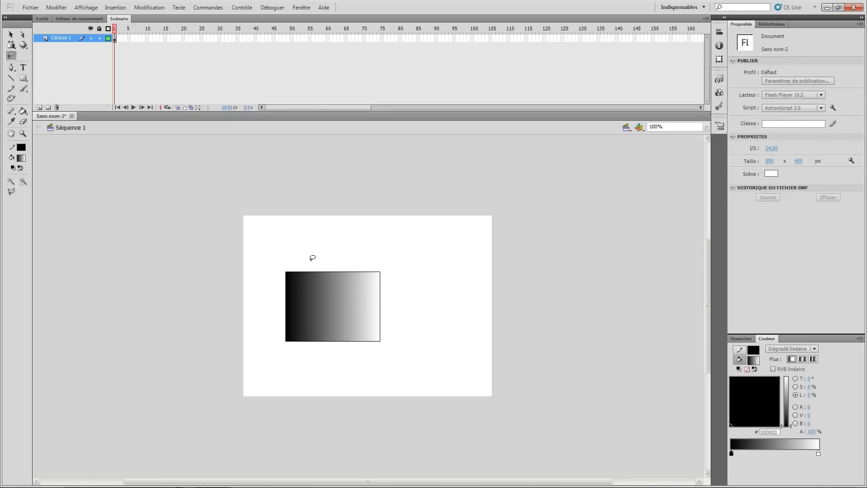
pyautogui.moveTo(314, 254)
pyautogui.mouseDown()
pyautogui.moveTo(321, 328)
pyautogui.moveTo(325, 254)
pyautogui.moveTo(316, 311)
pyautogui.moveTo(304, 255)
pyautogui.moveTo(319, 271)
pyautogui.moveTo(298, 248)
pyautogui.mouseUp()
pyautogui.click(266, 227)
# Step: Select the entire gradient rectangle including its outline and delete it
pyautogui.click(11, 34)
pyautogui.moveTo(199, 168); pyautogui.dragTo(438, 405)
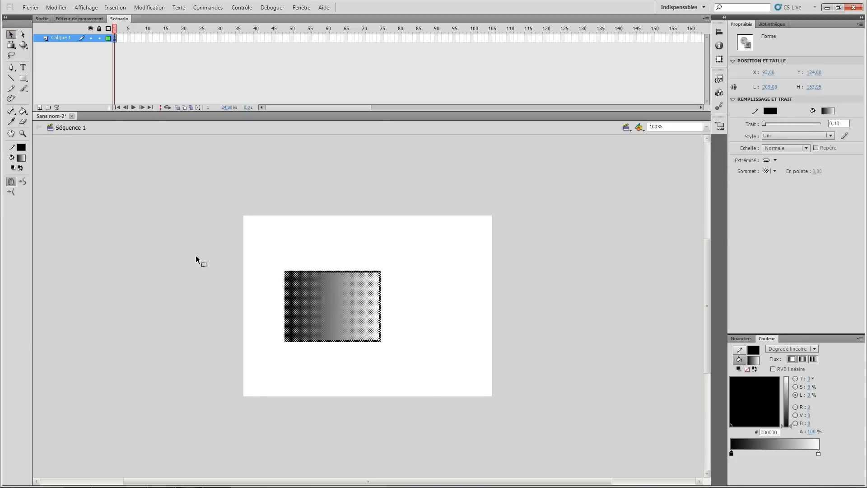
pyautogui.press('Delete')
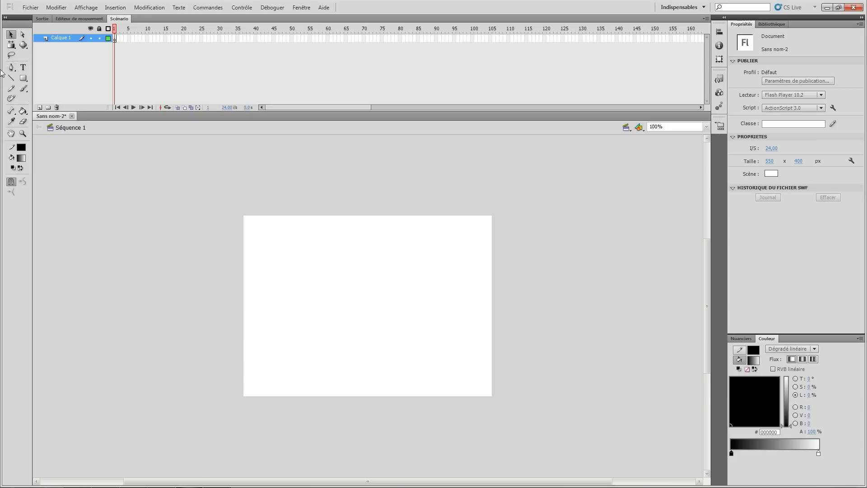
# Step: Draw a curved, inward-looping path about 223 by 178 px in the upper half of the stage with the Pen tool
pyautogui.moveTo(369, 240)
pyautogui.mouseDown()
pyautogui.moveTo(338, 245)
pyautogui.moveTo(308, 287)
pyautogui.moveTo(336, 330)
pyautogui.moveTo(384, 315)
pyautogui.moveTo(403, 282)
pyautogui.mouseUp()
pyautogui.moveTo(400, 261); pyautogui.dragTo(382, 245)
pyautogui.moveTo(375, 244); pyautogui.dragTo(361, 253)
pyautogui.moveTo(354, 259); pyautogui.dragTo(334, 267)
pyautogui.moveTo(329, 271); pyautogui.dragTo(380, 278)
pyautogui.moveTo(380, 270); pyautogui.dragTo(380, 265)
pyautogui.moveTo(371, 264); pyautogui.dragTo(361, 275)
pyautogui.moveTo(354, 279); pyautogui.dragTo(351, 250)
pyautogui.moveTo(356, 248); pyautogui.dragTo(360, 246)
pyautogui.click(367, 244)
# Step: Select the whole curved pen path and delete it
pyautogui.click(11, 34)
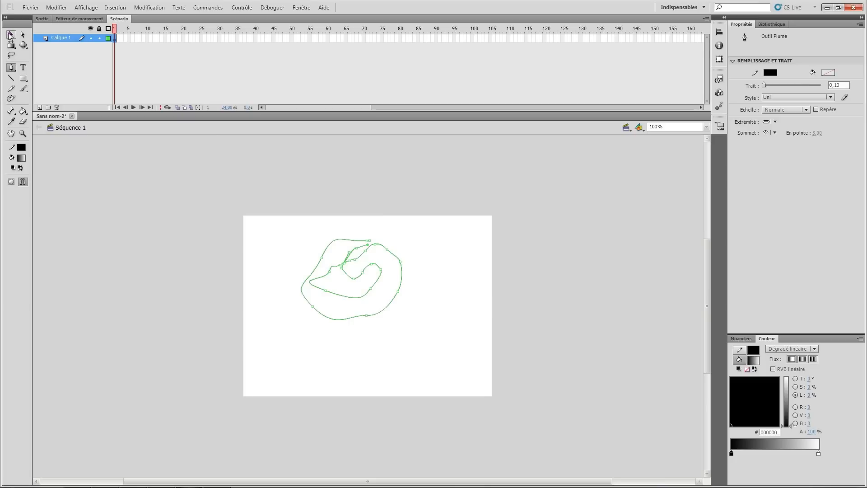
pyautogui.click(195, 170)
pyautogui.doubleClick(399, 306)
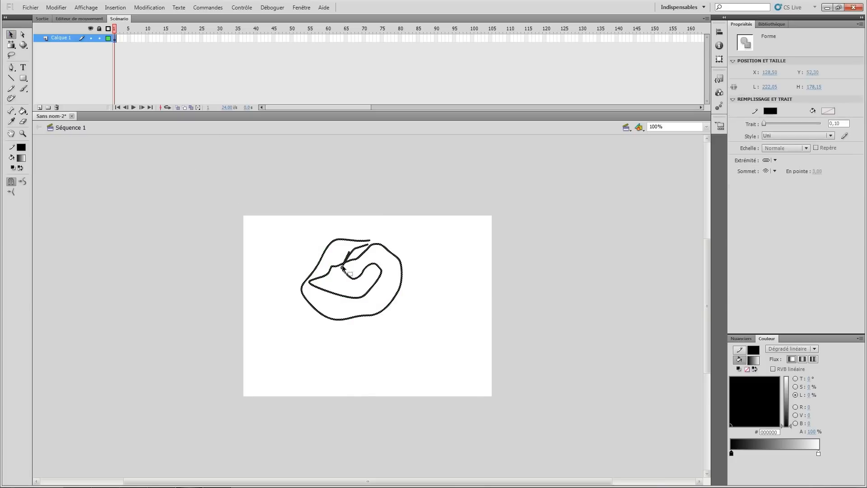
pyautogui.press('Delete')
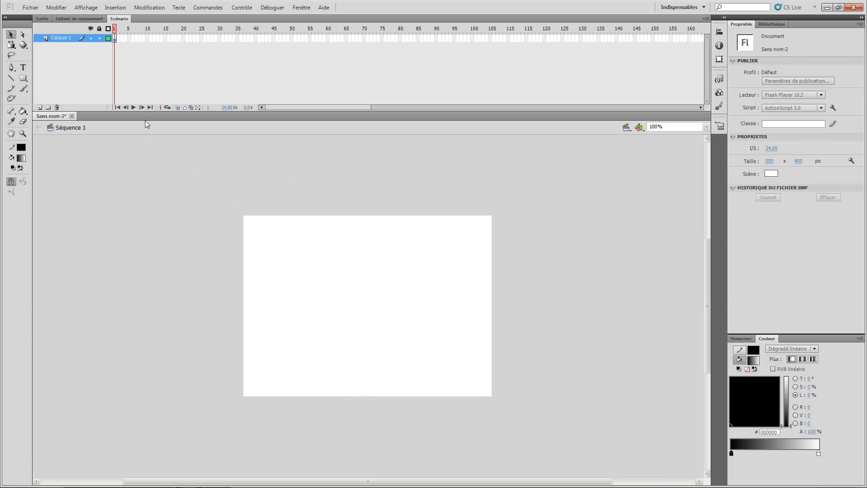
pyautogui.click(23, 68)
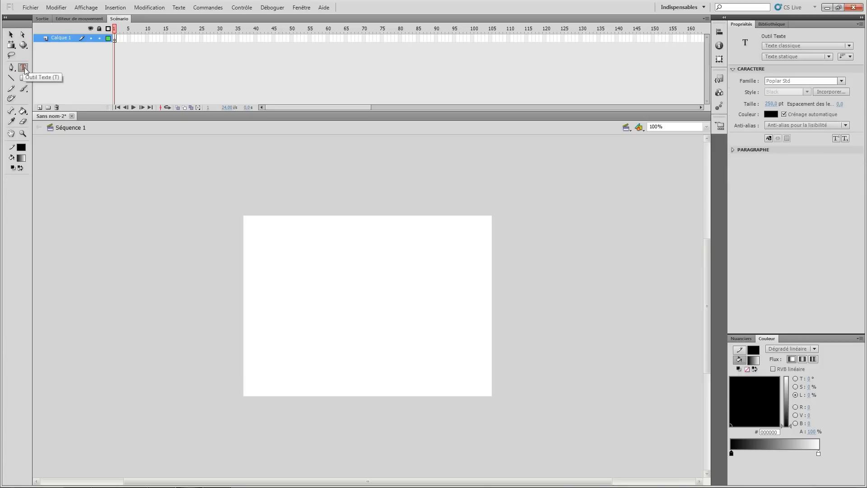
pyautogui.click(321, 292)
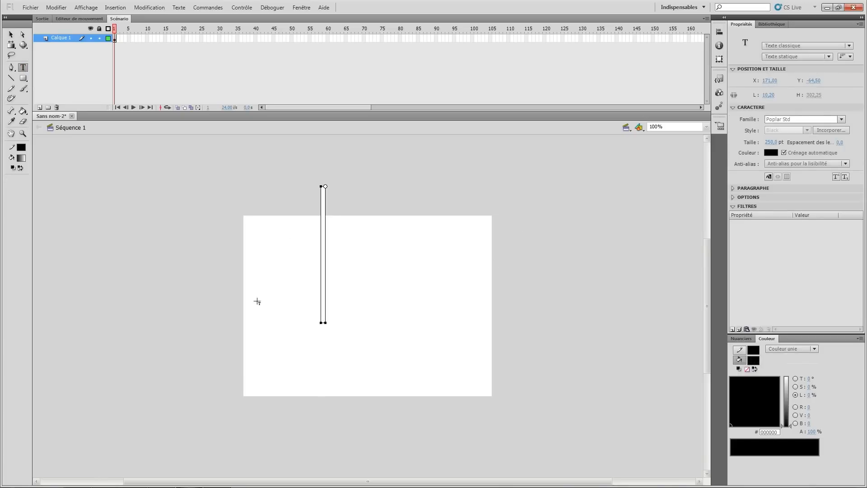
pyautogui.press('Escape')
pyautogui.click(305, 311)
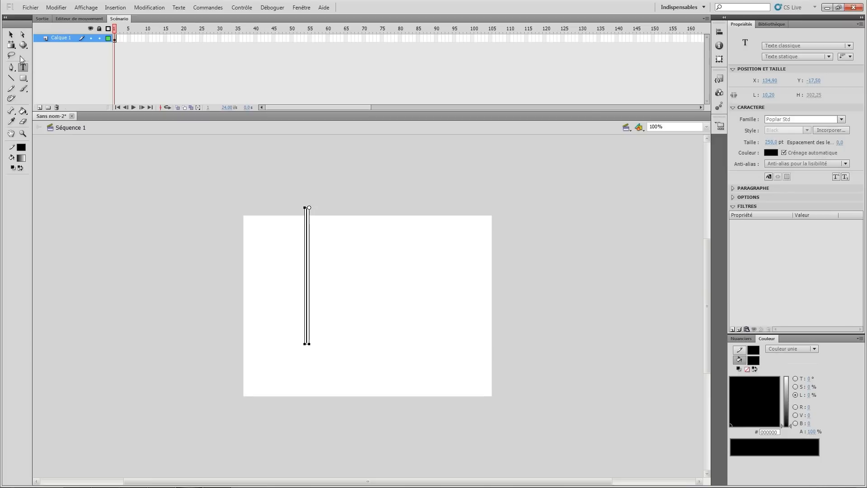
pyautogui.click(11, 35)
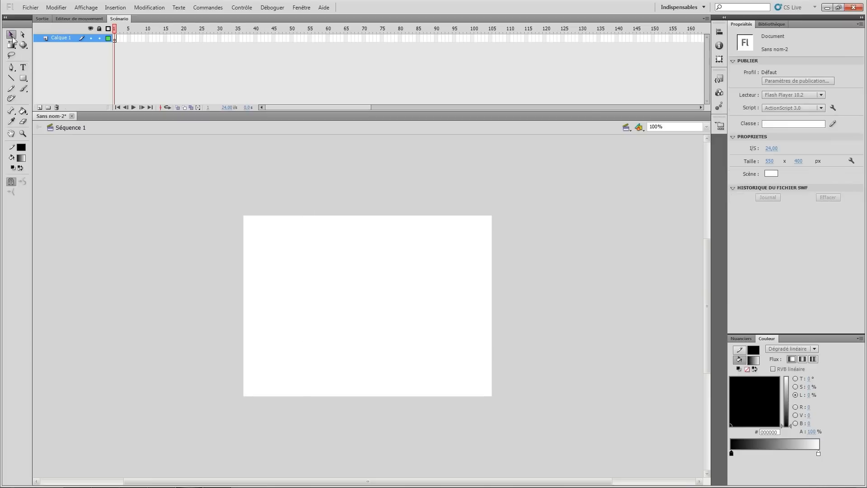
# Step: Draw a headless walking stick figure about 228 by 374 px with the Line tool, including legs, torso and two bent arms
pyautogui.click(11, 77)
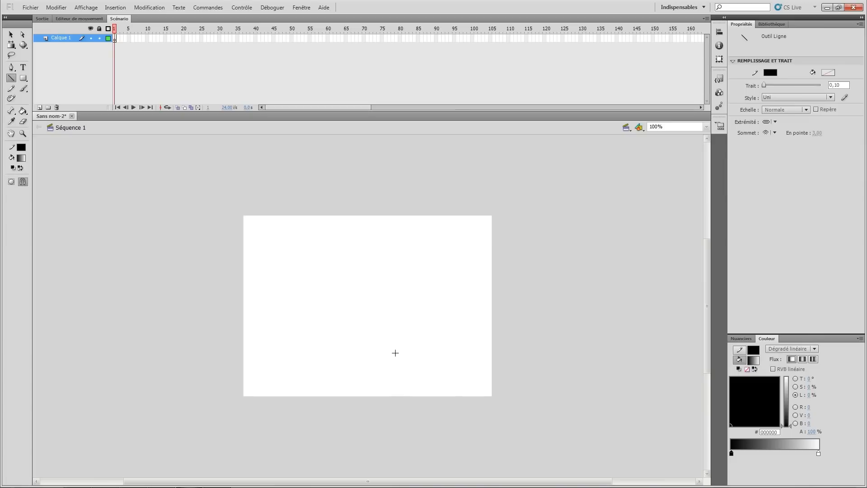
pyautogui.moveTo(398, 355)
pyautogui.mouseDown()
pyautogui.moveTo(383, 320)
pyautogui.moveTo(387, 300)
pyautogui.moveTo(359, 260)
pyautogui.moveTo(350, 308)
pyautogui.moveTo(314, 356)
pyautogui.mouseUp()
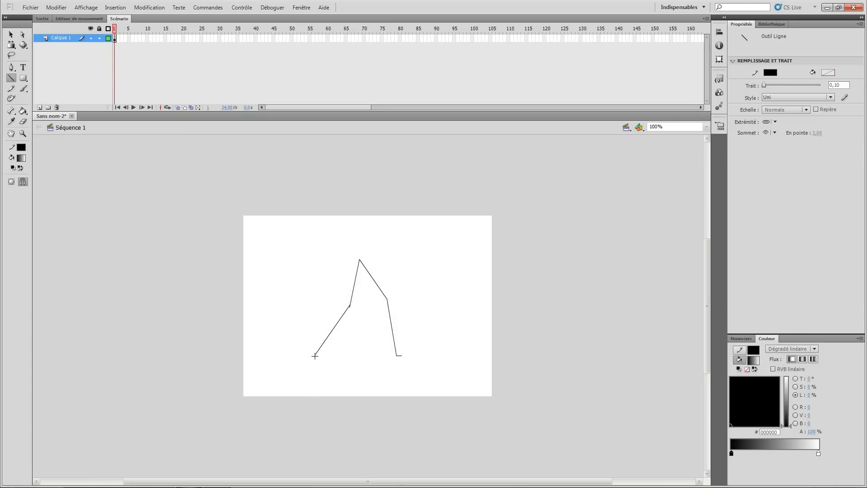
pyautogui.moveTo(360, 261); pyautogui.dragTo(371, 191)
pyautogui.moveTo(343, 220); pyautogui.dragTo(327, 277)
pyautogui.moveTo(371, 192)
pyautogui.mouseDown()
pyautogui.moveTo(380, 233)
pyautogui.moveTo(418, 283)
pyautogui.mouseUp()
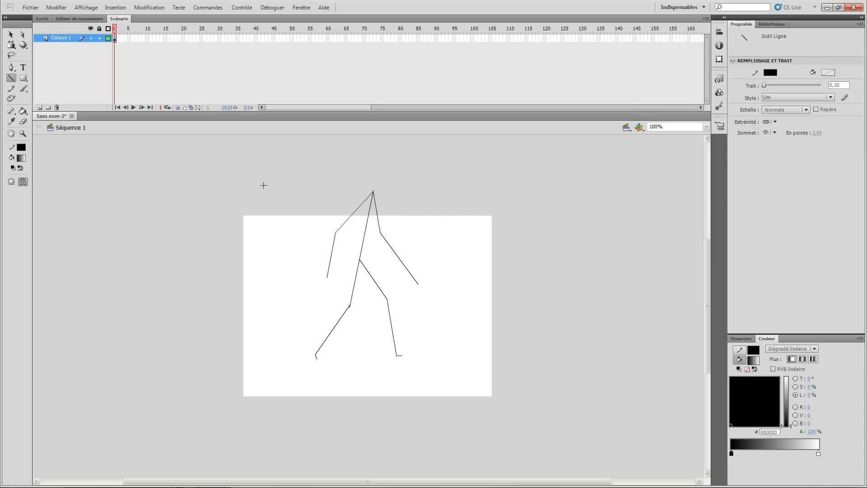
# Step: Bend the two straight segments of the figure's right-hand arm into a smooth S-shaped curve
pyautogui.click(11, 34)
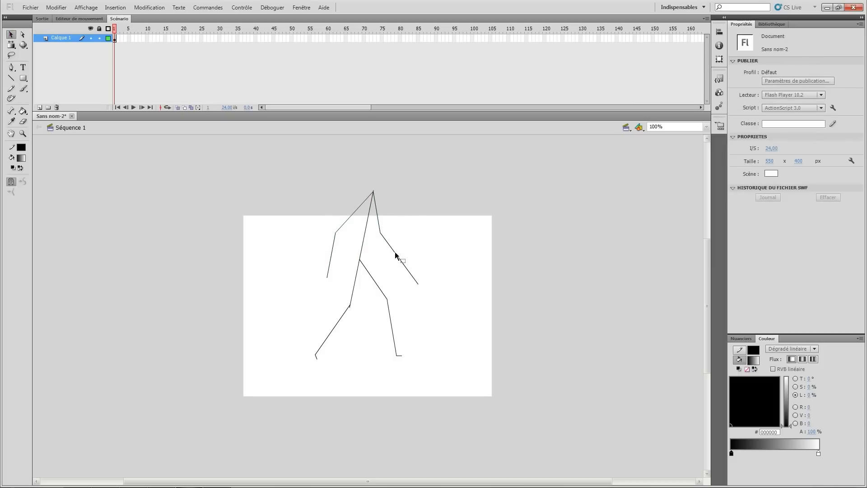
pyautogui.moveTo(398, 255); pyautogui.dragTo(387, 266)
pyautogui.moveTo(381, 234); pyautogui.dragTo(385, 236)
# Step: Thicken the stroke of the whole stick figure to about 14.35
pyautogui.moveTo(309, 188); pyautogui.dragTo(497, 416)
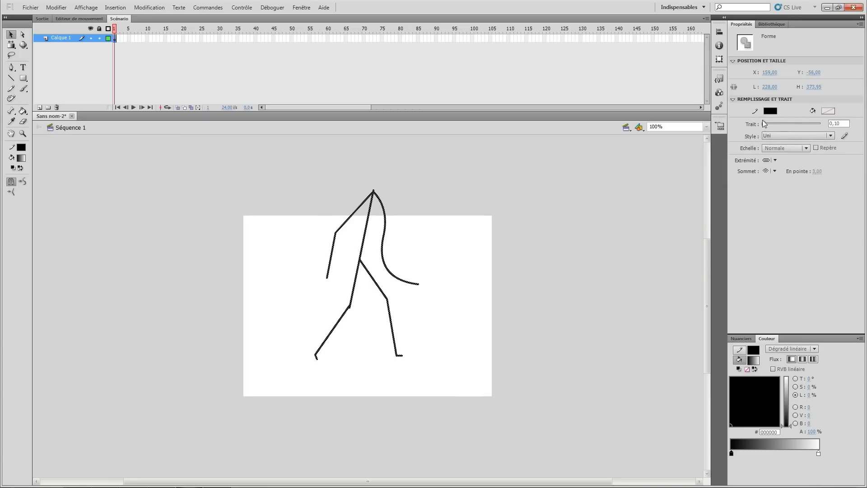
pyautogui.moveTo(763, 124); pyautogui.dragTo(769, 122)
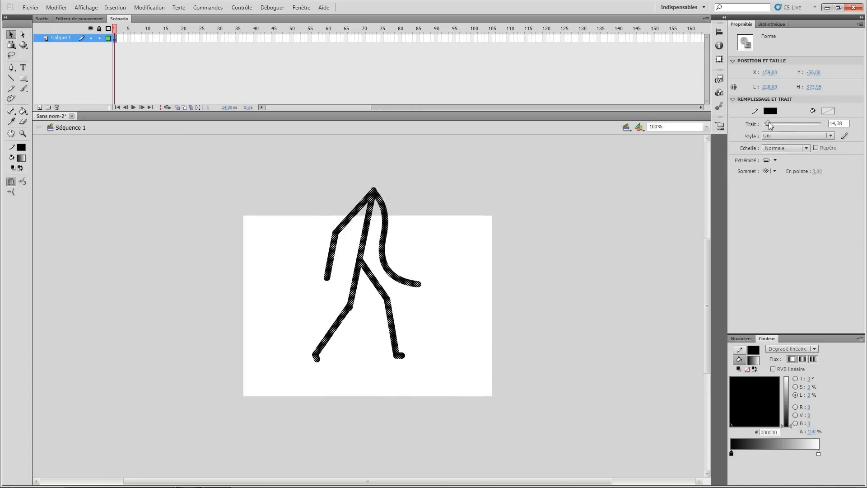
pyautogui.click(598, 254)
# Step: Set the stroke style of the whole stick figure to Pointillé fin
pyautogui.moveTo(309, 185); pyautogui.dragTo(540, 427)
pyautogui.click(773, 135)
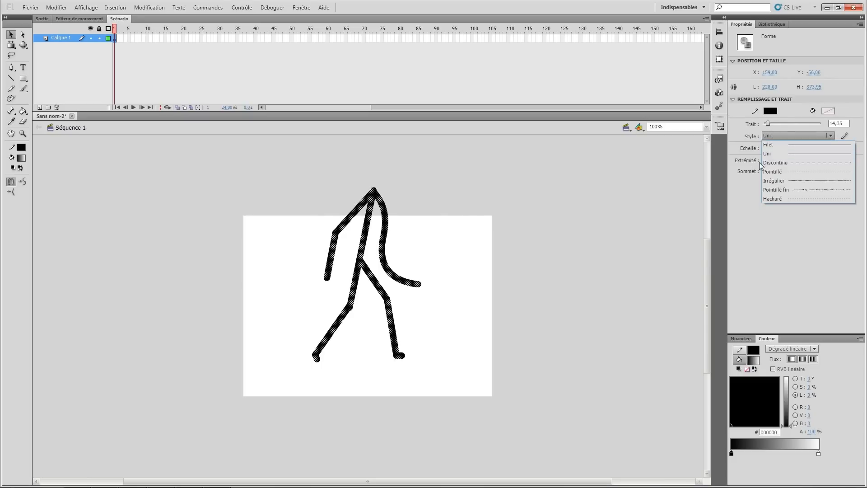
pyautogui.click(772, 189)
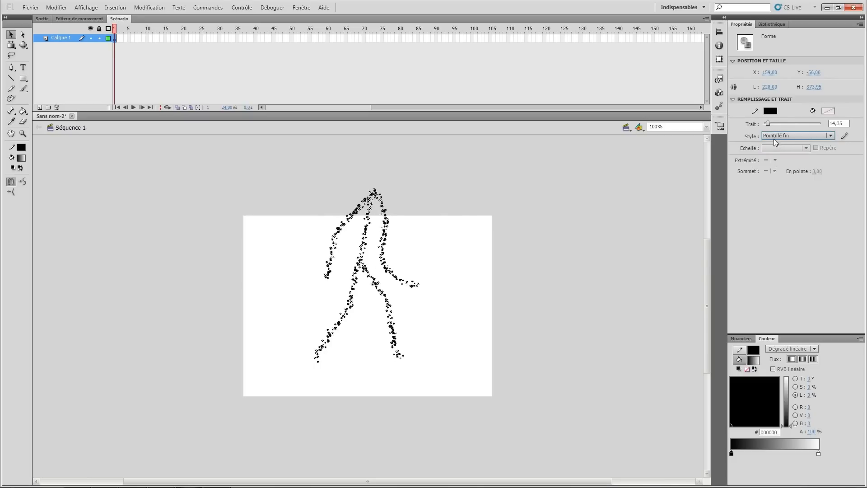
# Step: Delete the whole dotted stick figure from the stage
pyautogui.moveTo(278, 164); pyautogui.dragTo(347, 221)
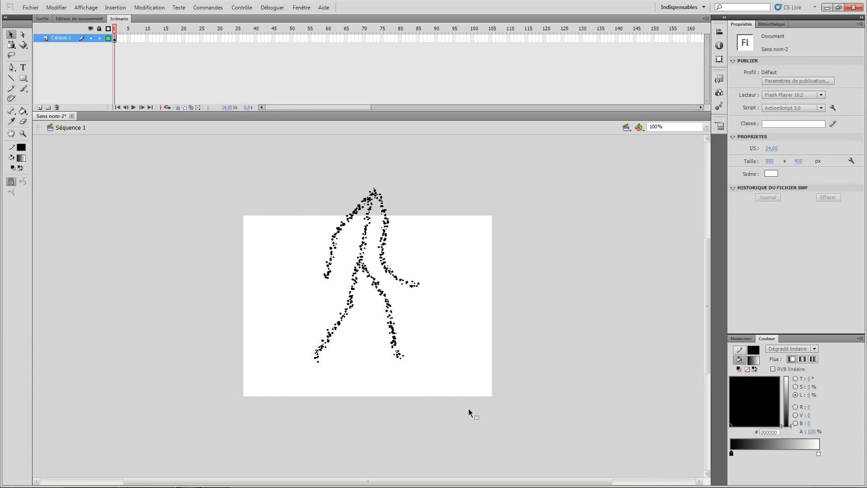
pyautogui.doubleClick(377, 287)
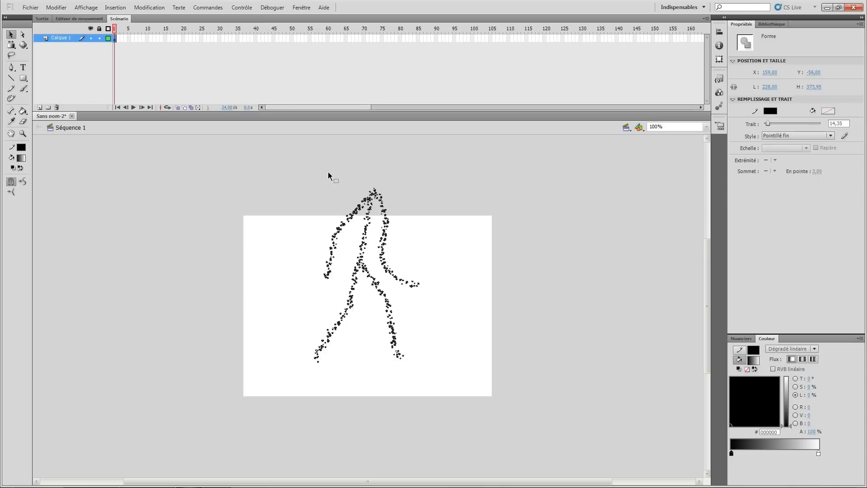
pyautogui.press('Delete')
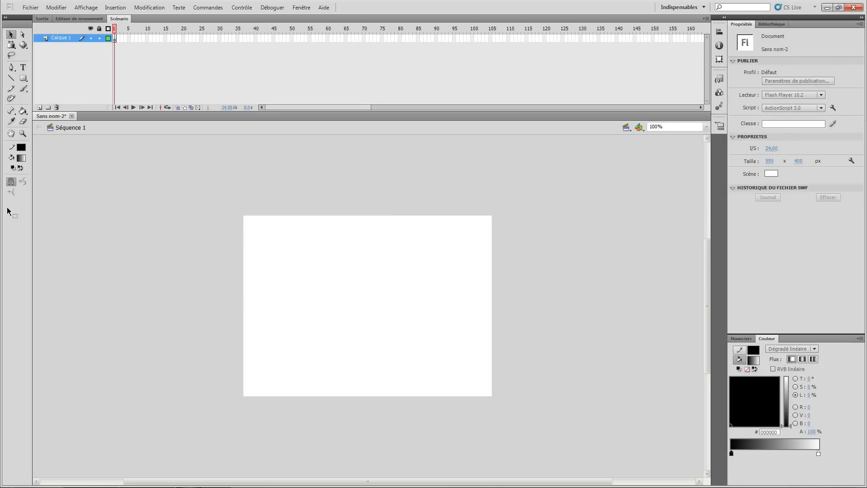
# Step: Show the shape tool variants grouped with the Rectangle tool
pyautogui.click(23, 78)
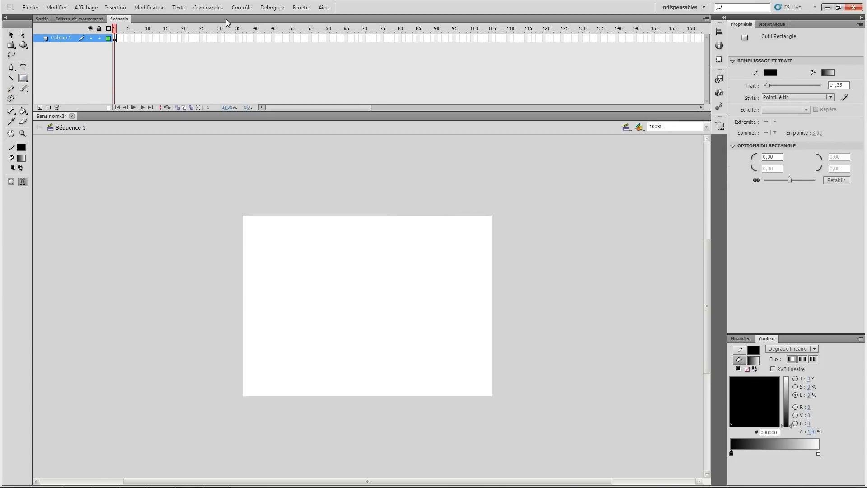
pyautogui.click(23, 80)
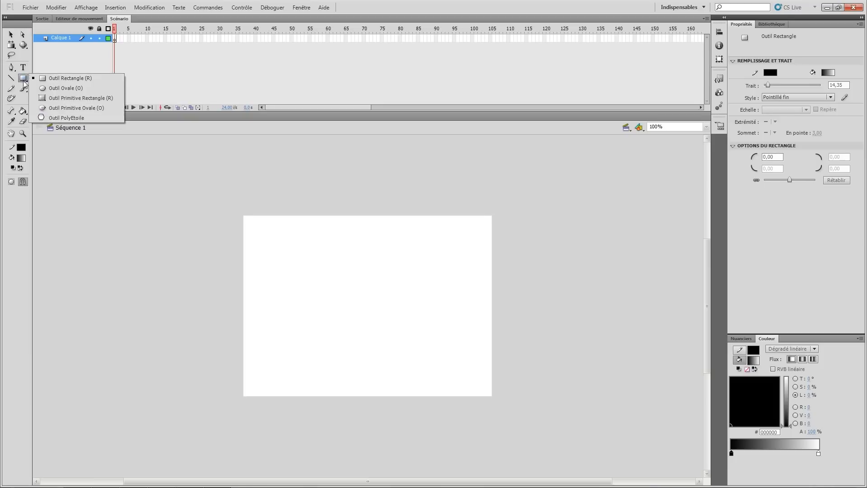
# Step: Draw a long wavy Pencil line across the stage with the Pointillé fin stroke at 0,10, and undo it
pyautogui.click(11, 90)
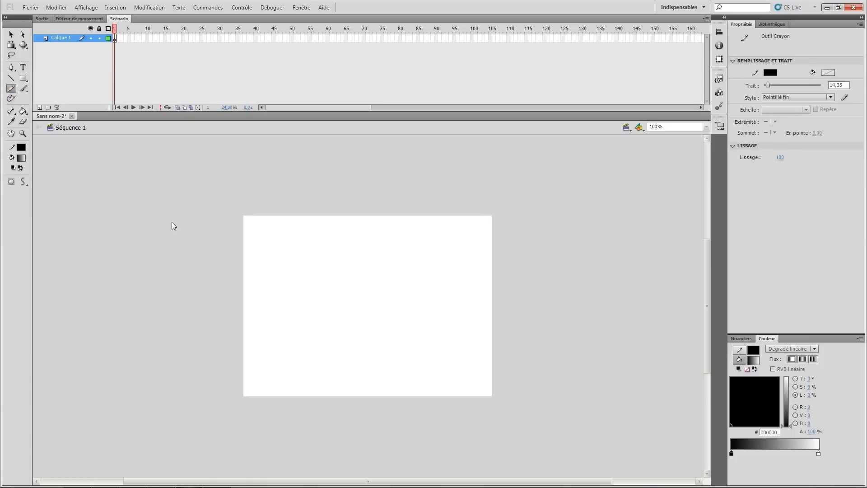
pyautogui.moveTo(767, 85); pyautogui.dragTo(755, 92)
pyautogui.moveTo(257, 343)
pyautogui.mouseDown()
pyautogui.moveTo(348, 296)
pyautogui.moveTo(572, 234)
pyautogui.mouseUp()
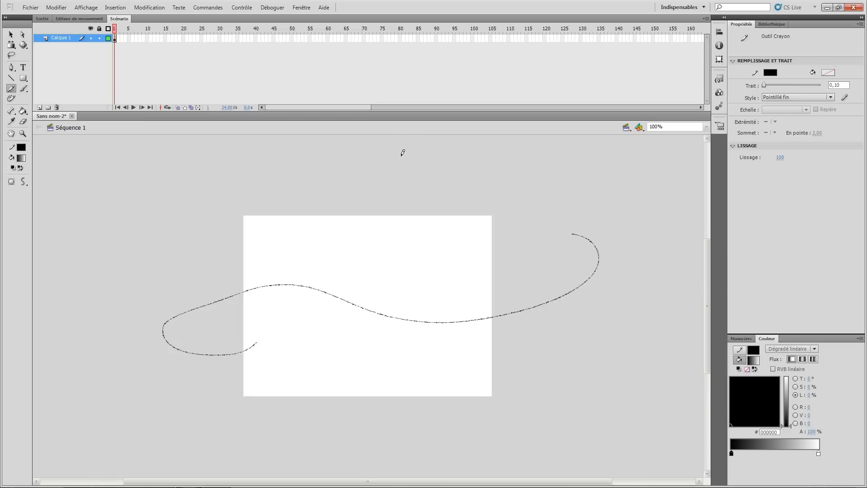
pyautogui.press('alt')
pyautogui.hotkey('ctrl', 'z')
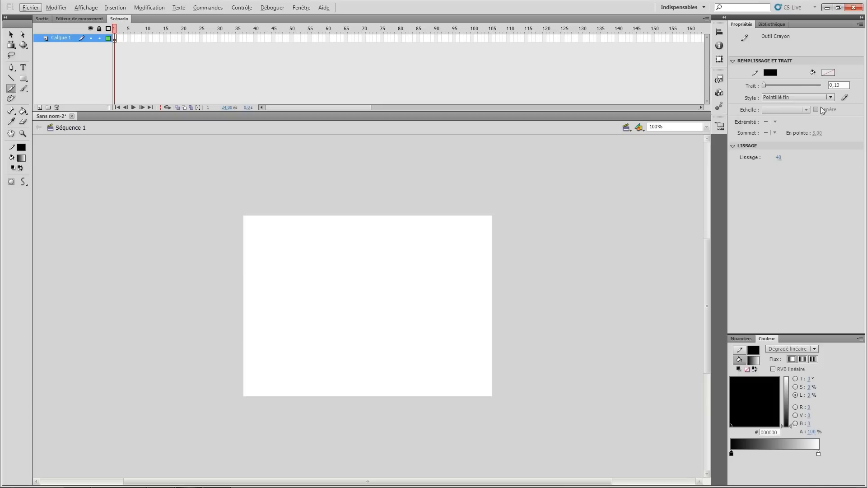
# Step: Draw overlapping freehand Pencil lines across the stage with the Pointillé fin stroke at 200, building a dense cloud of dots
pyautogui.moveTo(781, 86); pyautogui.dragTo(840, 86)
pyautogui.moveTo(416, 175)
pyautogui.mouseDown()
pyautogui.moveTo(377, 219)
pyautogui.moveTo(372, 247)
pyautogui.moveTo(422, 270)
pyautogui.moveTo(212, 267)
pyautogui.mouseUp()
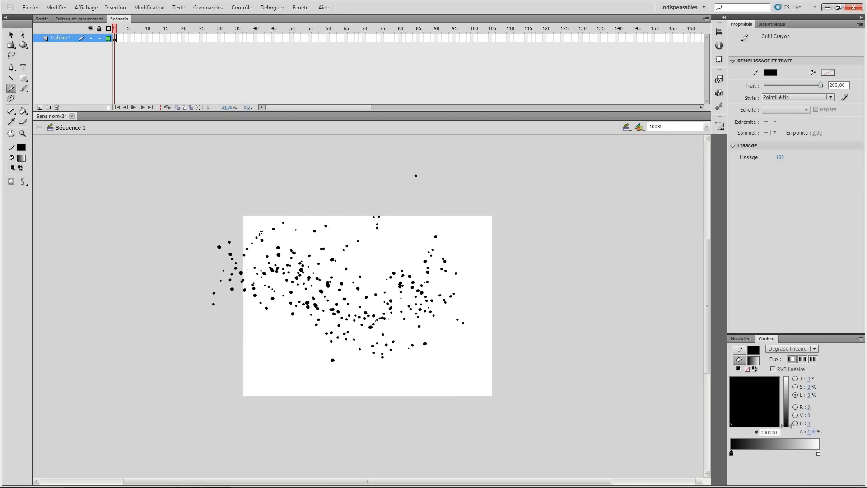
pyautogui.moveTo(409, 285); pyautogui.dragTo(207, 349)
pyautogui.moveTo(446, 308)
pyautogui.mouseDown()
pyautogui.moveTo(419, 364)
pyautogui.moveTo(271, 352)
pyautogui.mouseUp()
pyautogui.moveTo(319, 279); pyautogui.dragTo(145, 327)
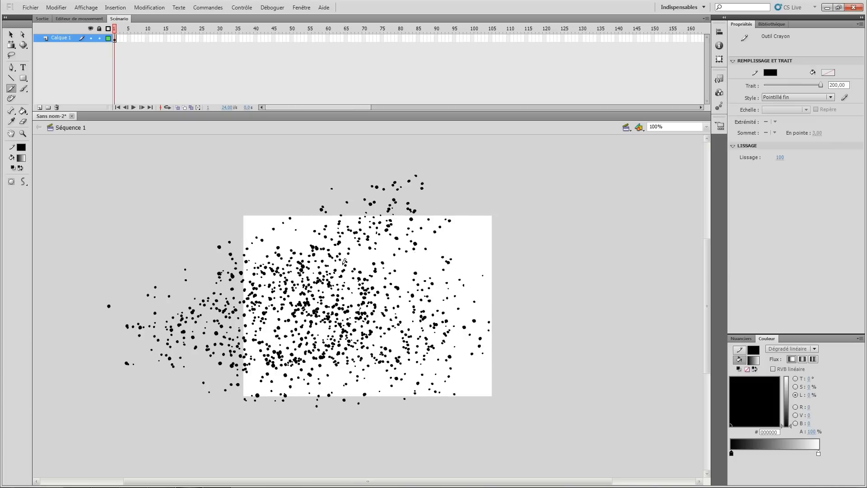
pyautogui.moveTo(384, 289); pyautogui.dragTo(218, 320)
pyautogui.moveTo(373, 312); pyautogui.dragTo(256, 339)
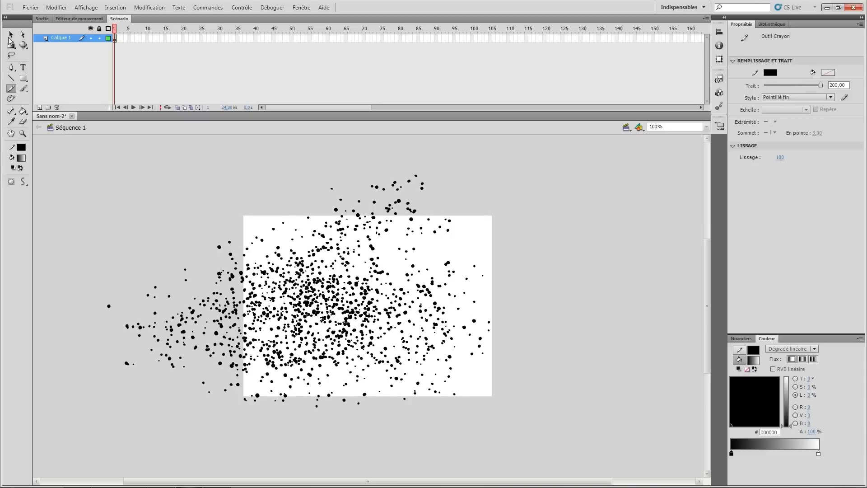
# Step: Select all the dotted pencil lines and delete them
pyautogui.press('v')
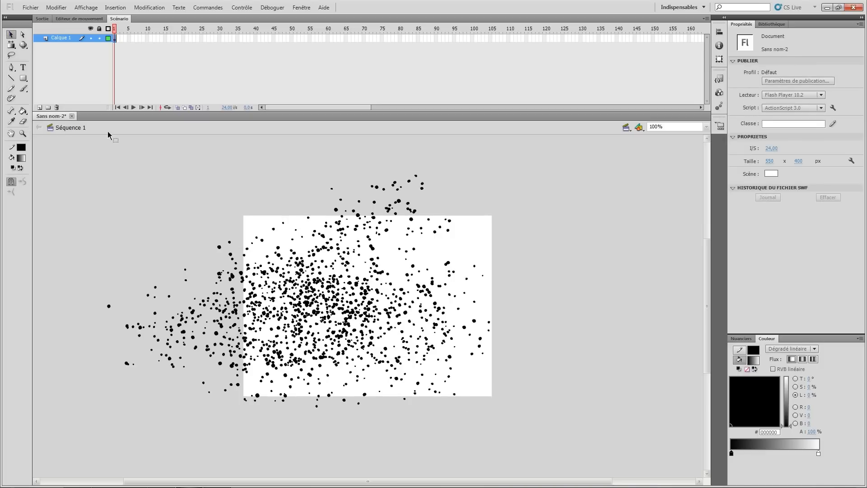
pyautogui.hotkey('ctrl', 'a')
pyautogui.press('Delete')
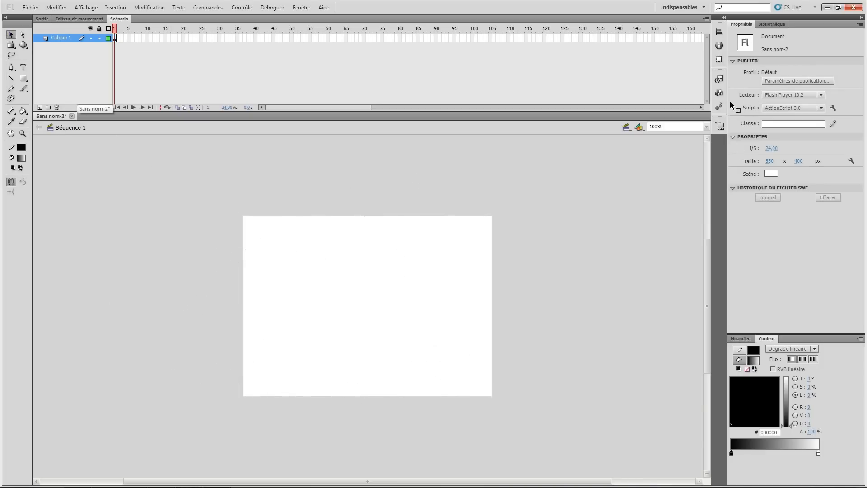
# Step: Set the Pencil stroke style to Uni, draw a thick wavy line across the stage at 200, and undo that line
pyautogui.click(11, 89)
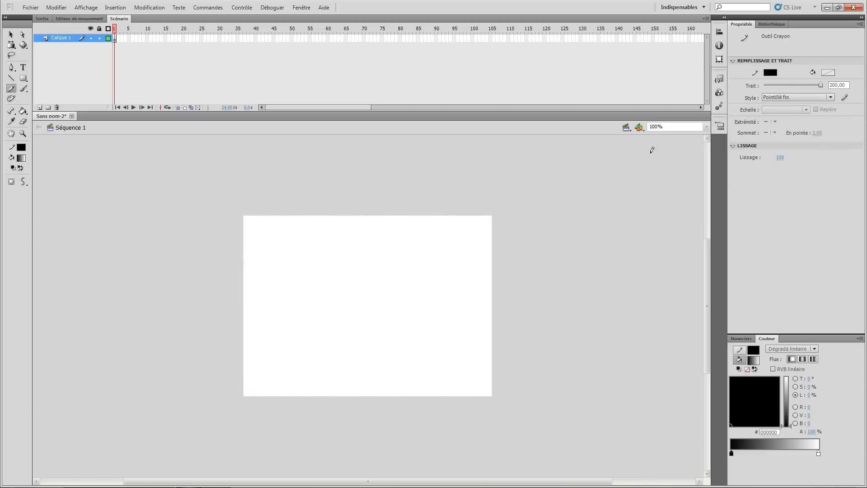
pyautogui.click(777, 97)
pyautogui.click(775, 107)
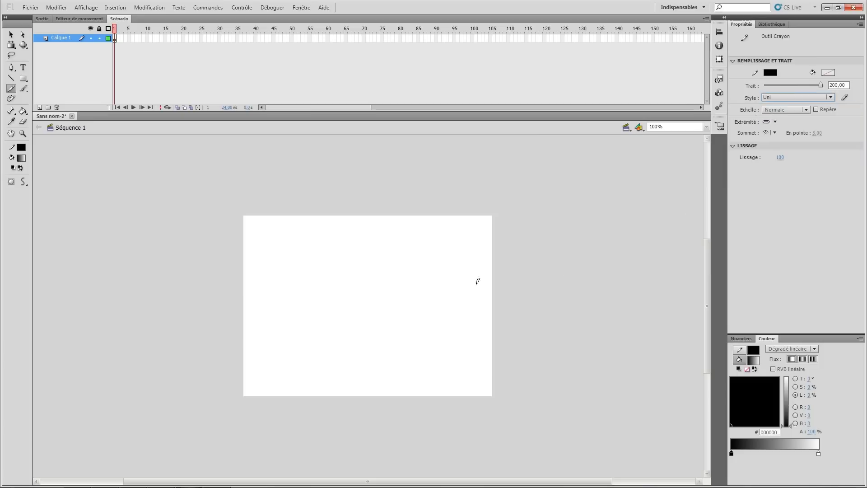
pyautogui.moveTo(477, 280); pyautogui.dragTo(123, 318)
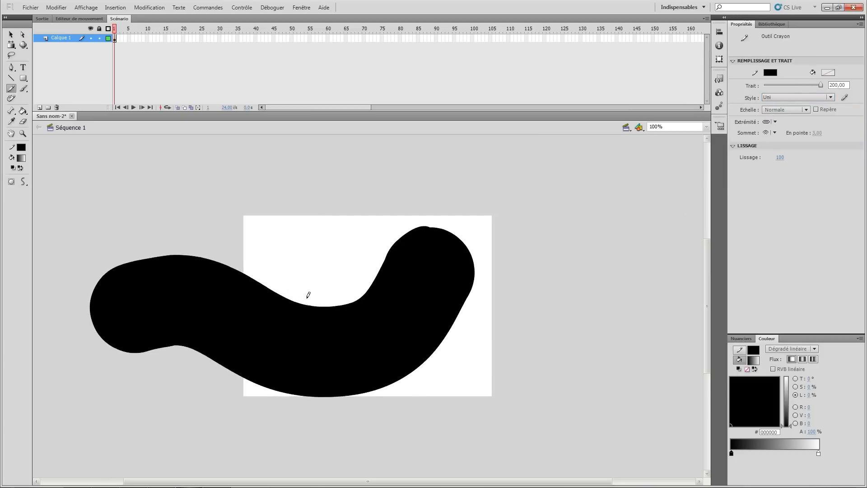
pyautogui.hotkey('ctrl', 'z')
# Step: Paint three curved black-to-white gradient strokes on the stage using the Brush tool with a round tip and tilt enabled
pyautogui.click(24, 89)
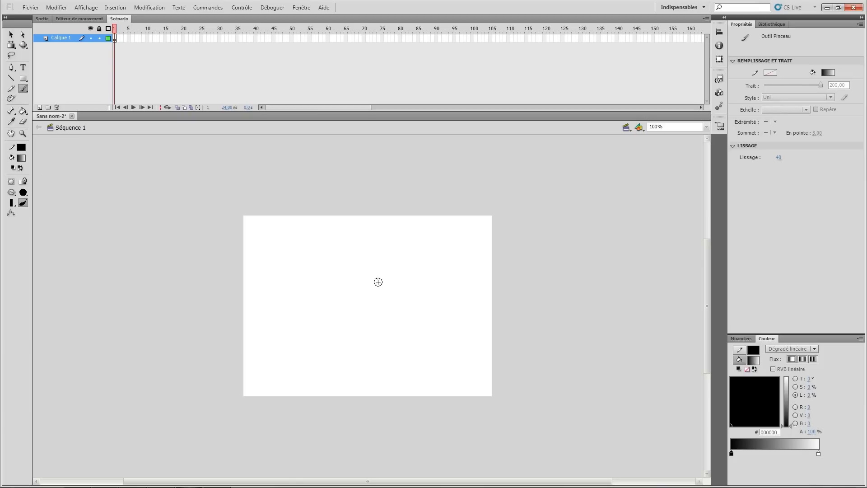
pyautogui.click(11, 202)
pyautogui.click(26, 202)
pyautogui.moveTo(420, 319)
pyautogui.mouseDown()
pyautogui.moveTo(396, 342)
pyautogui.moveTo(288, 346)
pyautogui.mouseUp()
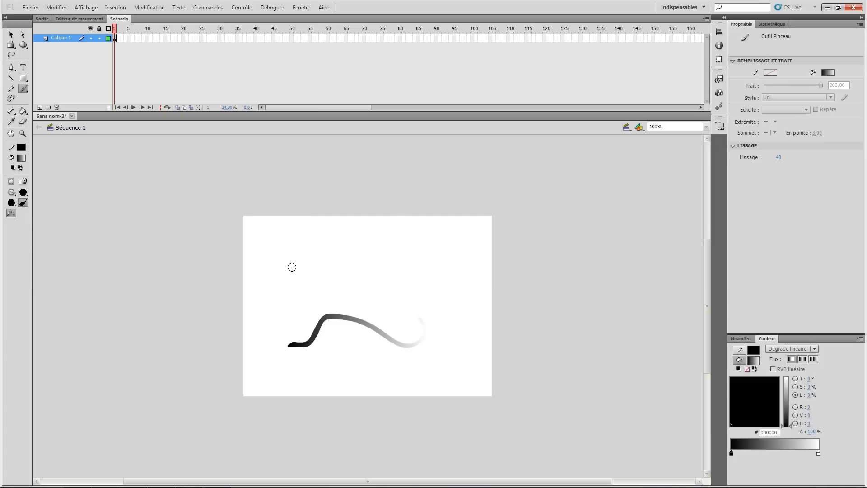
pyautogui.moveTo(306, 237)
pyautogui.mouseDown()
pyautogui.moveTo(324, 296)
pyautogui.moveTo(289, 362)
pyautogui.mouseUp()
pyautogui.moveTo(276, 271)
pyautogui.mouseDown()
pyautogui.moveTo(292, 313)
pyautogui.moveTo(284, 328)
pyautogui.mouseUp()
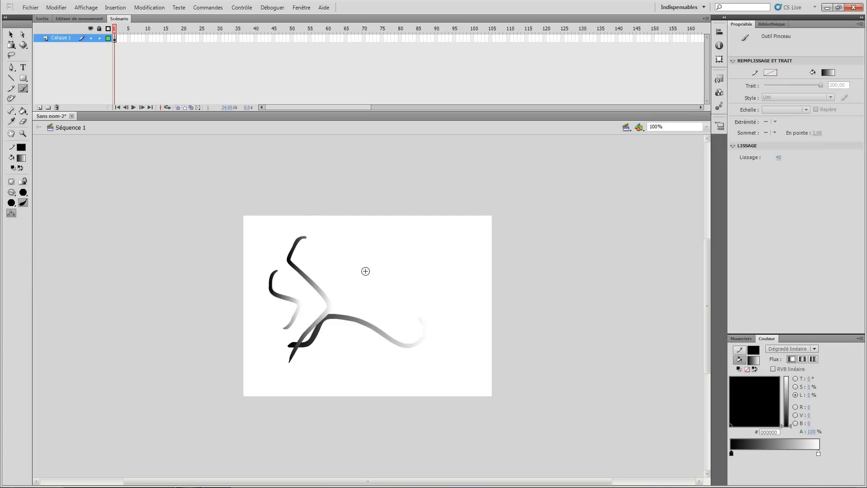
# Step: Change the fill to solid black (000000) and paint a thin curved stroke and a thicker vertical stroke with the Brush
pyautogui.click(753, 360)
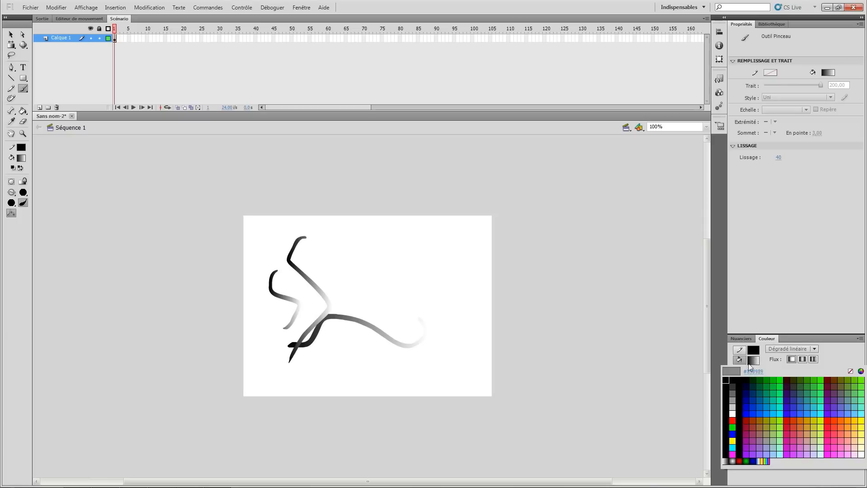
pyautogui.click(737, 376)
pyautogui.moveTo(431, 232)
pyautogui.mouseDown()
pyautogui.moveTo(449, 249)
pyautogui.moveTo(398, 339)
pyautogui.mouseUp()
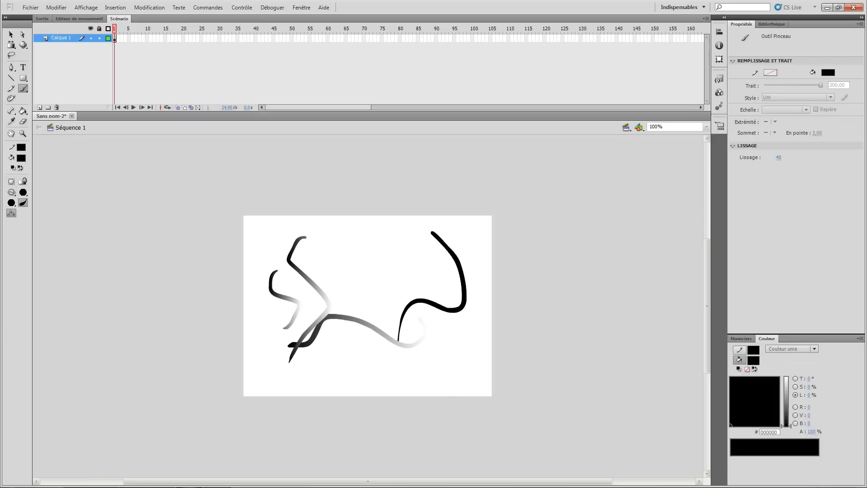
pyautogui.moveTo(400, 173); pyautogui.dragTo(381, 299)
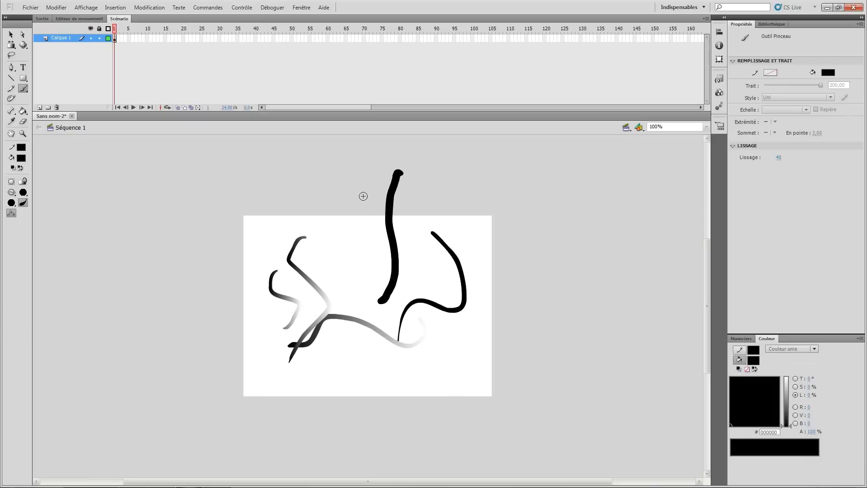
# Step: Paint short tapered black Brush strokes above and along the stage's left edge, varying their thickness
pyautogui.moveTo(350, 180); pyautogui.dragTo(359, 228)
pyautogui.moveTo(285, 203); pyautogui.dragTo(280, 218)
pyautogui.moveTo(273, 248); pyautogui.dragTo(273, 271)
pyautogui.moveTo(248, 225)
pyautogui.mouseDown()
pyautogui.moveTo(244, 317)
pyautogui.moveTo(226, 292)
pyautogui.mouseUp()
pyautogui.moveTo(217, 283); pyautogui.dragTo(226, 251)
pyautogui.moveTo(246, 320)
pyautogui.mouseDown()
pyautogui.moveTo(230, 244)
pyautogui.moveTo(249, 317)
pyautogui.moveTo(239, 309)
pyautogui.moveTo(252, 271)
pyautogui.moveTo(251, 328)
pyautogui.moveTo(263, 295)
pyautogui.mouseUp()
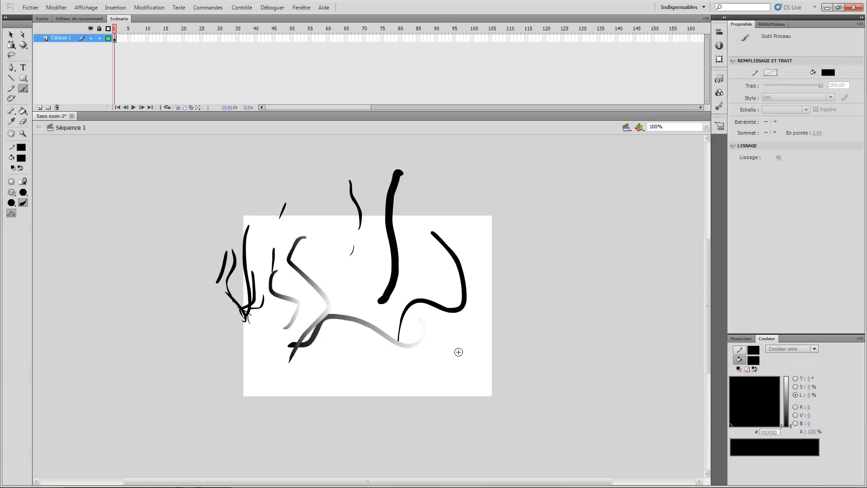
# Step: Paint a black dot and a small tuft of grass blades with the Brush, just right of the stage
pyautogui.click(530, 352)
pyautogui.moveTo(569, 351); pyautogui.dragTo(558, 306)
pyautogui.moveTo(571, 346); pyautogui.dragTo(573, 329)
pyautogui.moveTo(577, 346)
pyautogui.mouseDown()
pyautogui.moveTo(577, 334)
pyautogui.moveTo(578, 344)
pyautogui.mouseUp()
pyautogui.moveTo(585, 347)
pyautogui.mouseDown()
pyautogui.moveTo(576, 318)
pyautogui.moveTo(570, 335)
pyautogui.mouseUp()
pyautogui.click(562, 347)
pyautogui.click(558, 347)
pyautogui.click(554, 346)
pyautogui.click(550, 346)
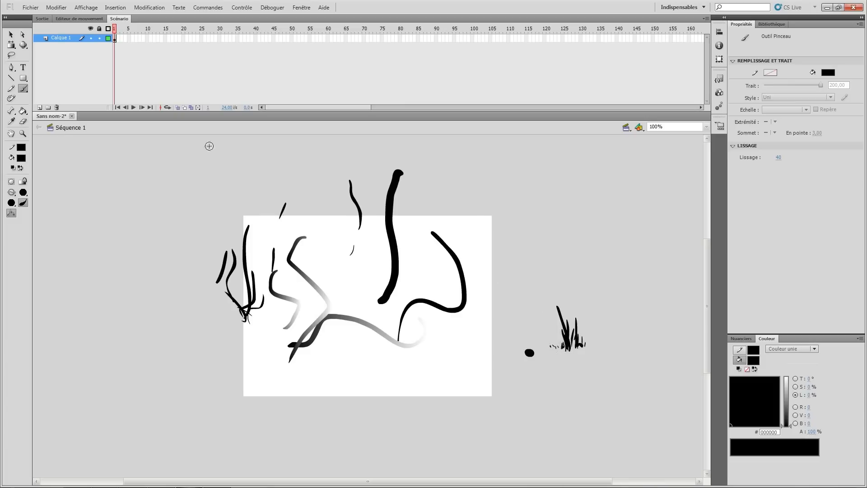
# Step: Select all the brush strokes on and around the stage and delete them
pyautogui.click(10, 34)
pyautogui.moveTo(153, 145); pyautogui.dragTo(610, 426)
pyautogui.press('Delete')
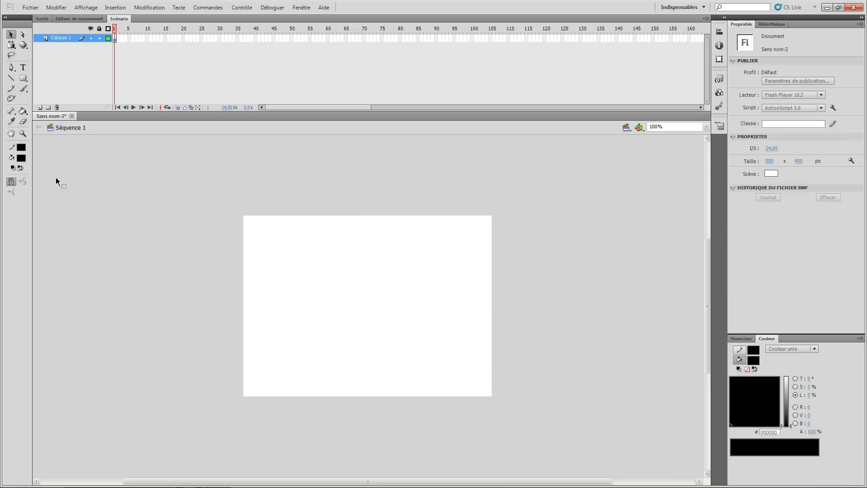
# Step: Examine the Brush tool's size, shape and tilt options
pyautogui.click(23, 88)
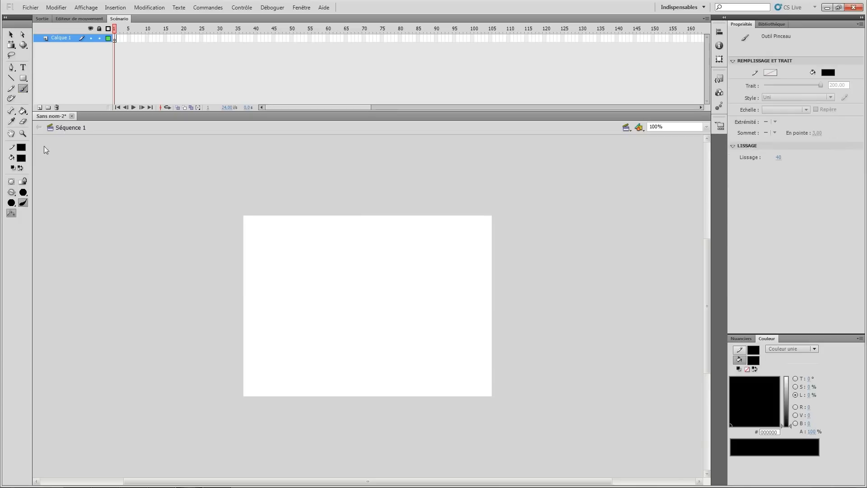
pyautogui.click(24, 193)
pyautogui.click(16, 203)
pyautogui.click(15, 203)
pyautogui.click(26, 221)
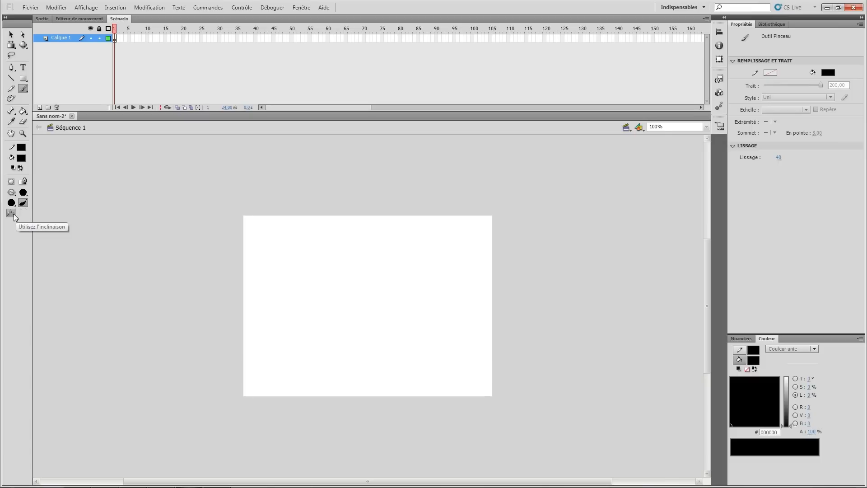
pyautogui.click(15, 217)
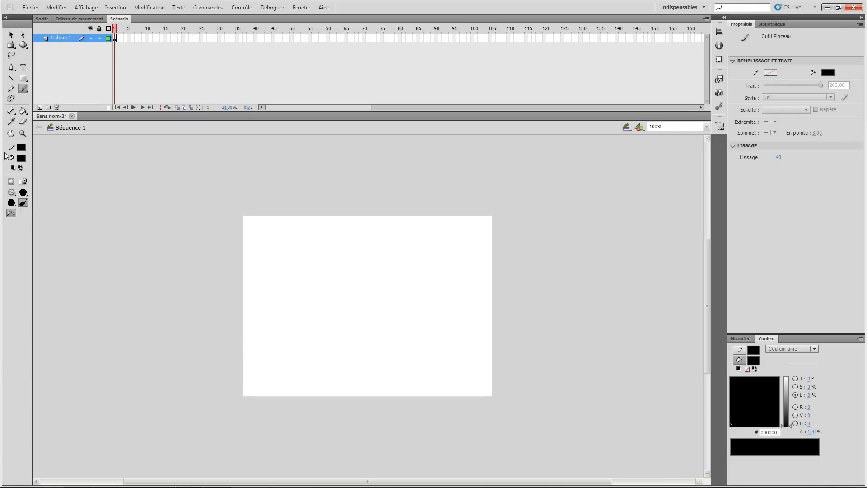
# Step: Spray a winding trail of black default-shape particles across the stage with the Spray Brush, and delete it
pyautogui.click(23, 89)
pyautogui.click(42, 99)
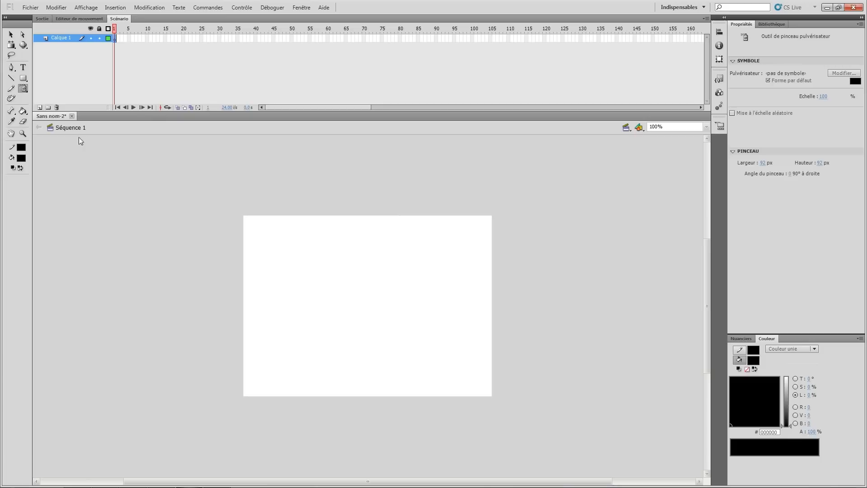
pyautogui.moveTo(358, 279)
pyautogui.mouseDown()
pyautogui.moveTo(309, 295)
pyautogui.moveTo(236, 356)
pyautogui.moveTo(261, 352)
pyautogui.moveTo(344, 303)
pyautogui.moveTo(355, 261)
pyautogui.moveTo(296, 292)
pyautogui.moveTo(222, 359)
pyautogui.moveTo(252, 369)
pyautogui.moveTo(334, 324)
pyautogui.moveTo(358, 264)
pyautogui.moveTo(265, 377)
pyautogui.moveTo(259, 362)
pyautogui.moveTo(305, 302)
pyautogui.moveTo(349, 266)
pyautogui.moveTo(302, 333)
pyautogui.moveTo(263, 326)
pyautogui.mouseUp()
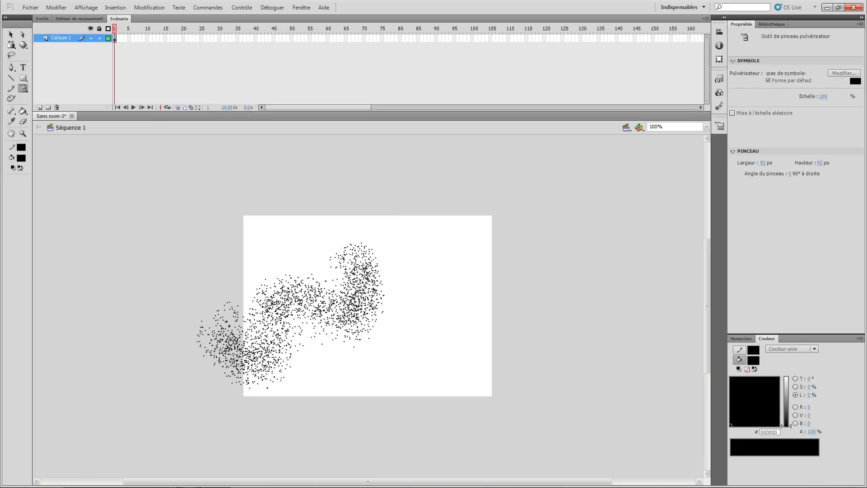
pyautogui.hotkey('ctrl', 'a')
pyautogui.press('Delete')
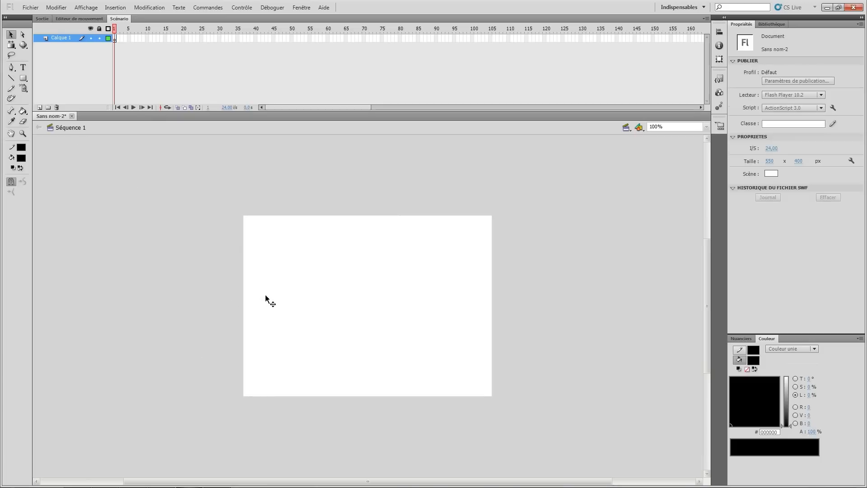
# Step: Generate two Système de particules animations with the Deco tool, one in the stage's right half and one left of centre
pyautogui.click(12, 98)
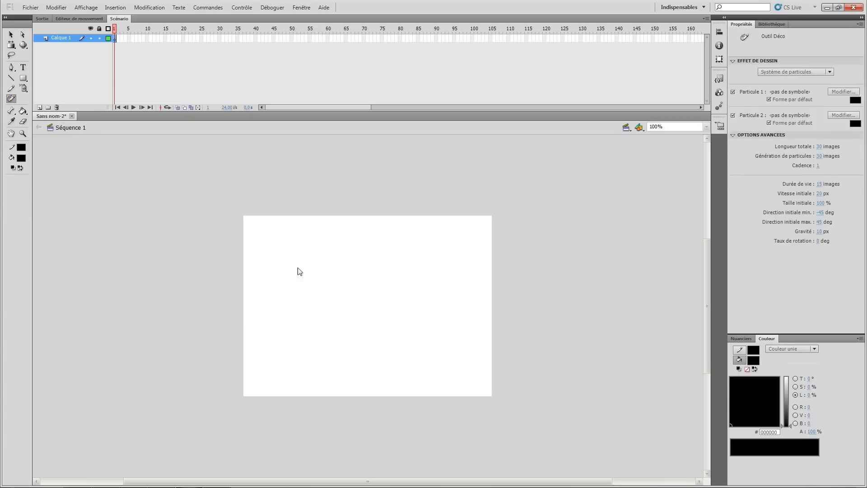
pyautogui.click(426, 286)
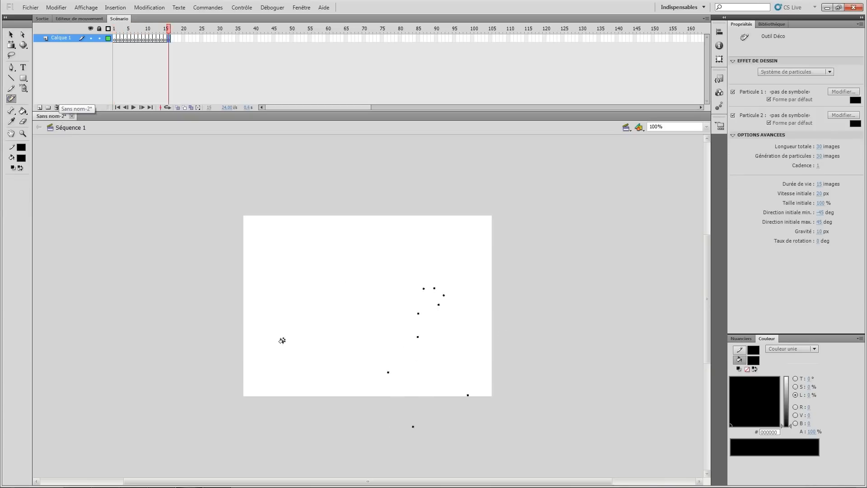
pyautogui.click(317, 283)
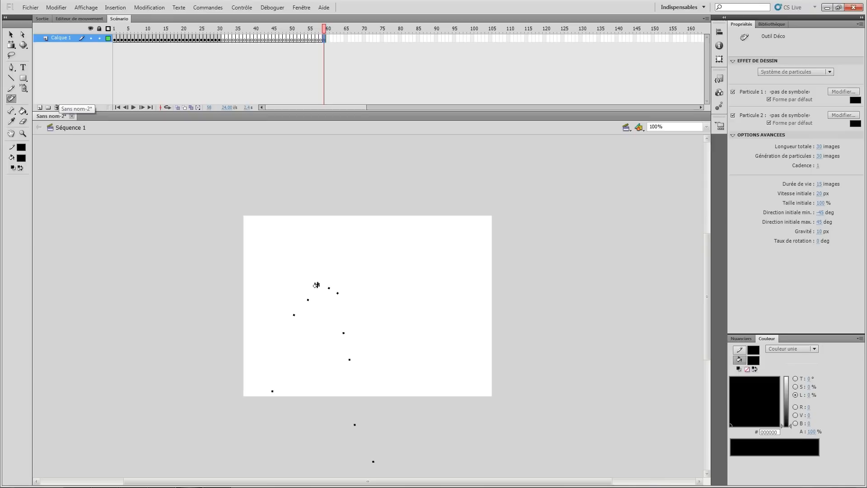
# Step: Draw a skyline of several skyscrapers of varying heights on the stage's right half with the Deco tool's Pinceau Construction effect, random building type
pyautogui.click(775, 71)
pyautogui.click(767, 126)
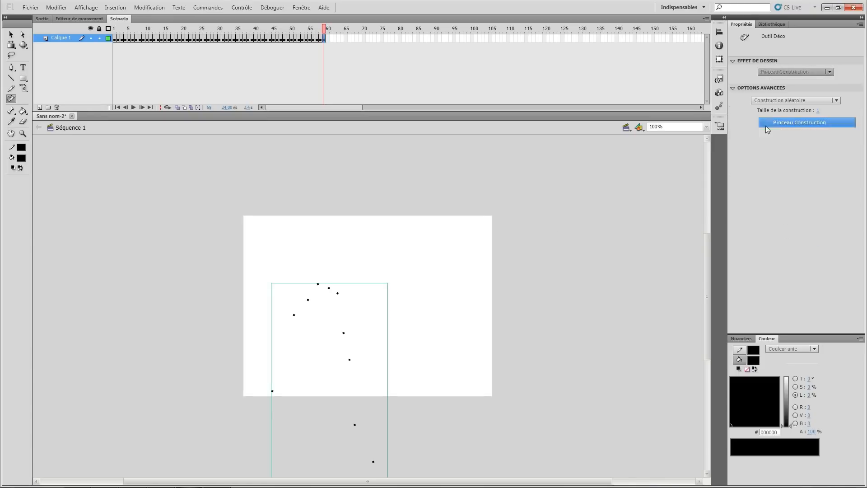
pyautogui.moveTo(458, 364); pyautogui.dragTo(445, 221)
pyautogui.moveTo(490, 364)
pyautogui.mouseDown()
pyautogui.moveTo(486, 262)
pyautogui.moveTo(458, 329)
pyautogui.moveTo(457, 286)
pyautogui.mouseUp()
pyautogui.moveTo(425, 367); pyautogui.dragTo(421, 283)
pyautogui.moveTo(405, 366); pyautogui.dragTo(401, 288)
pyautogui.moveTo(385, 370); pyautogui.dragTo(382, 316)
pyautogui.moveTo(371, 377)
pyautogui.mouseDown()
pyautogui.moveTo(371, 318)
pyautogui.moveTo(357, 340)
pyautogui.mouseUp()
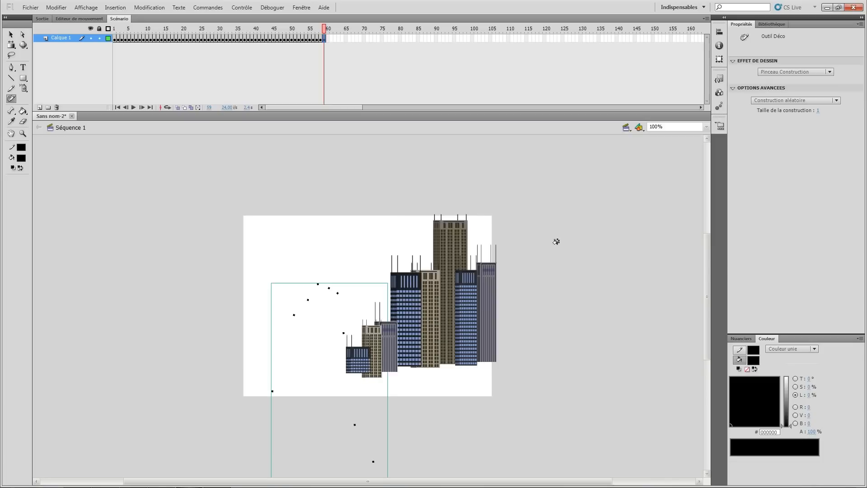
# Step: Scatter black default-shape objects across and around the stage with the Deco tool's Pinceau 3D effect, and delete all artwork on the frame
pyautogui.click(778, 72)
pyautogui.click(775, 112)
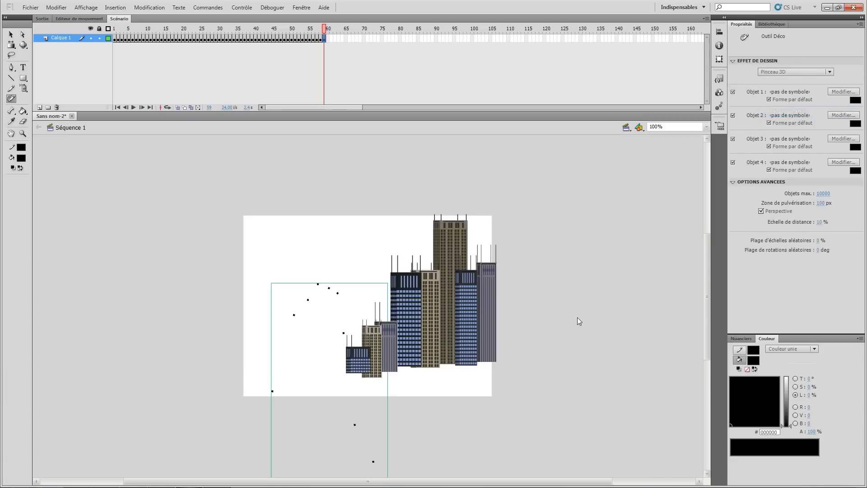
pyautogui.moveTo(555, 240)
pyautogui.mouseDown()
pyautogui.moveTo(567, 315)
pyautogui.moveTo(533, 310)
pyautogui.mouseUp()
pyautogui.moveTo(306, 261); pyautogui.dragTo(300, 244)
pyautogui.moveTo(177, 344)
pyautogui.mouseDown()
pyautogui.moveTo(487, 358)
pyautogui.moveTo(170, 362)
pyautogui.moveTo(279, 357)
pyautogui.mouseUp()
pyautogui.moveTo(559, 372); pyautogui.dragTo(533, 324)
pyautogui.moveTo(354, 326)
pyautogui.mouseDown()
pyautogui.moveTo(290, 285)
pyautogui.moveTo(192, 249)
pyautogui.moveTo(117, 258)
pyautogui.moveTo(122, 295)
pyautogui.moveTo(182, 272)
pyautogui.moveTo(218, 280)
pyautogui.moveTo(106, 290)
pyautogui.mouseUp()
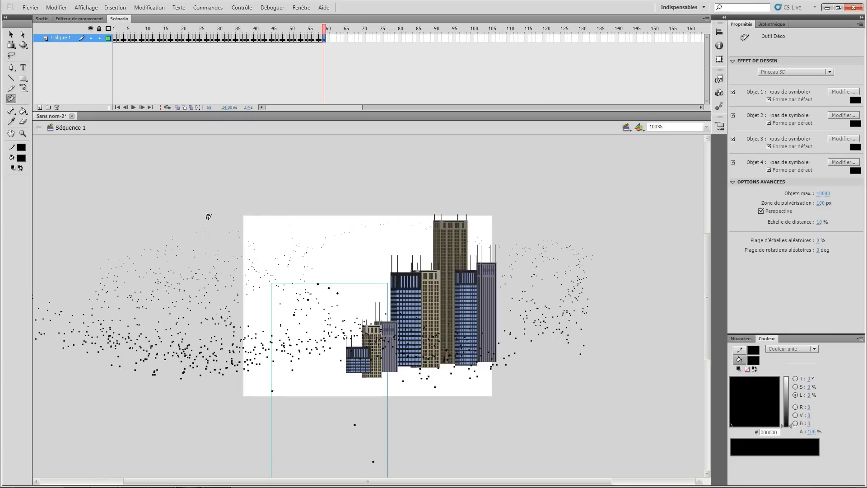
pyautogui.hotkey('ctrl', 'a')
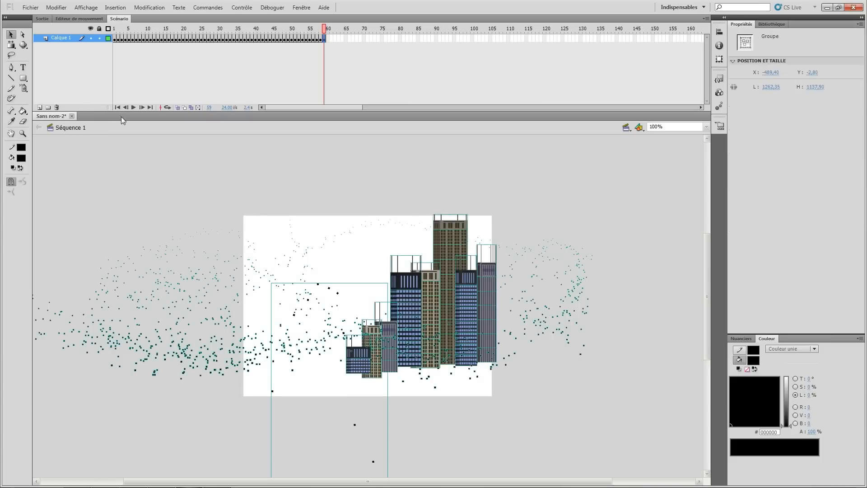
pyautogui.press('Delete')
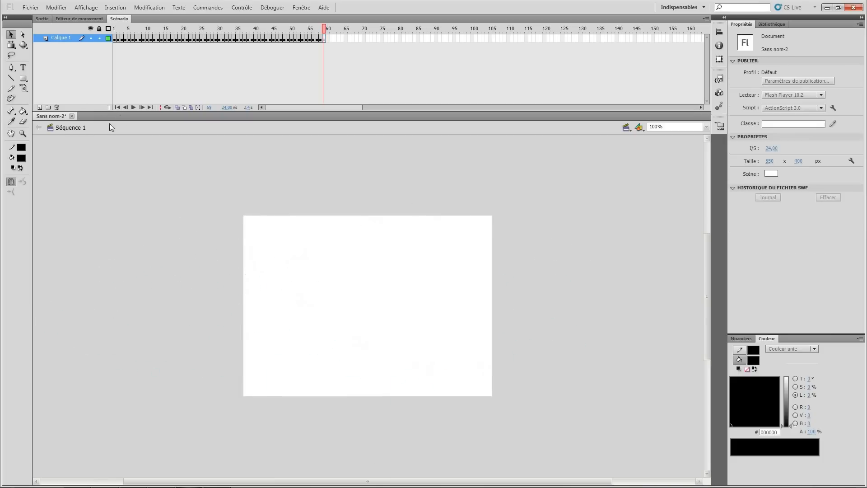
# Step: Draw a bent, three-segment black line on the stage with the Line tool at a stroke thickness of 37,35
pyautogui.click(12, 113)
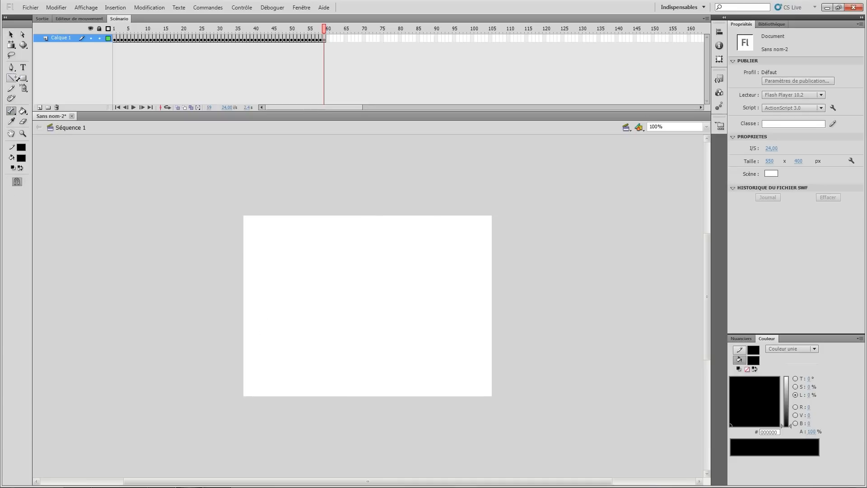
pyautogui.click(11, 79)
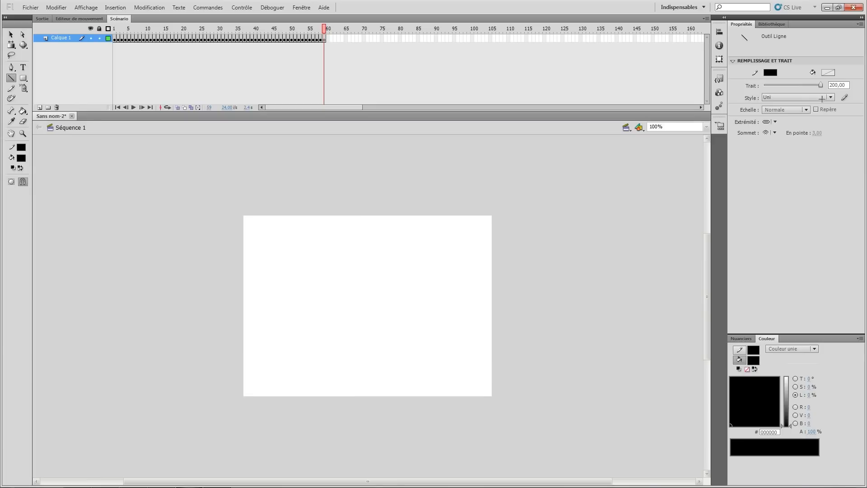
pyautogui.moveTo(812, 85); pyautogui.dragTo(784, 88)
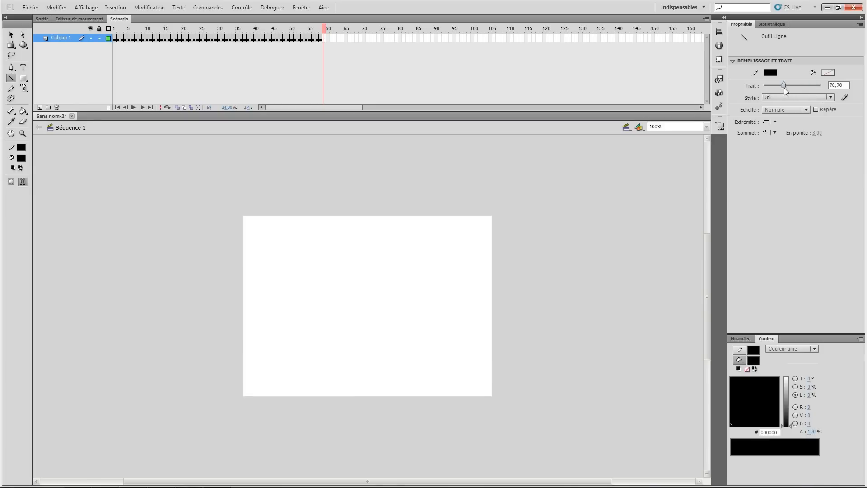
pyautogui.click(428, 365)
pyautogui.moveTo(423, 365)
pyautogui.mouseDown()
pyautogui.moveTo(409, 295)
pyautogui.moveTo(364, 225)
pyautogui.mouseUp()
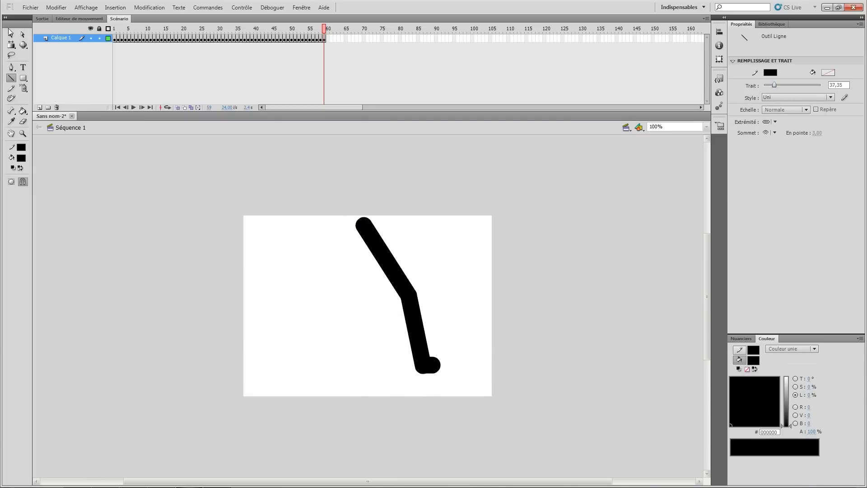
# Step: Group each of the three line segments separately, bending the lower long segment slightly
pyautogui.click(10, 35)
pyautogui.click(370, 235)
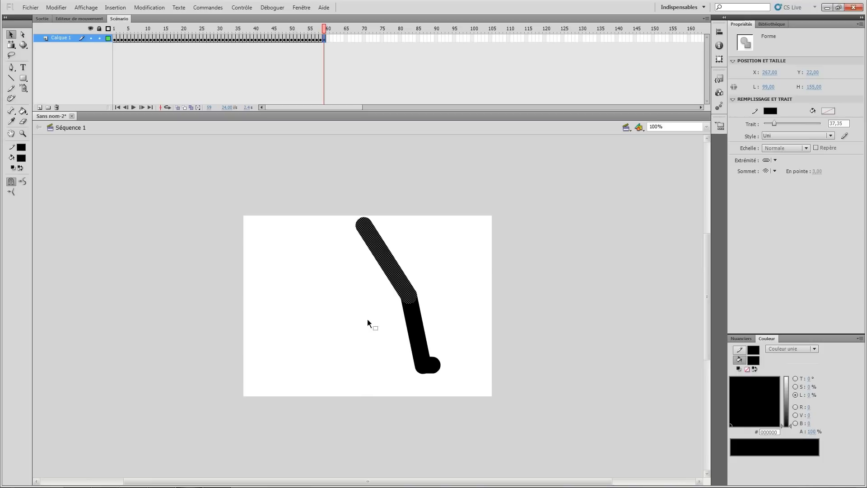
pyautogui.hotkey('ctrl', 'g')
pyautogui.moveTo(413, 350); pyautogui.dragTo(428, 365)
pyautogui.click(419, 341)
pyautogui.hotkey('ctrl', 'g')
pyautogui.click(430, 369)
pyautogui.hotkey('ctrl', 'g')
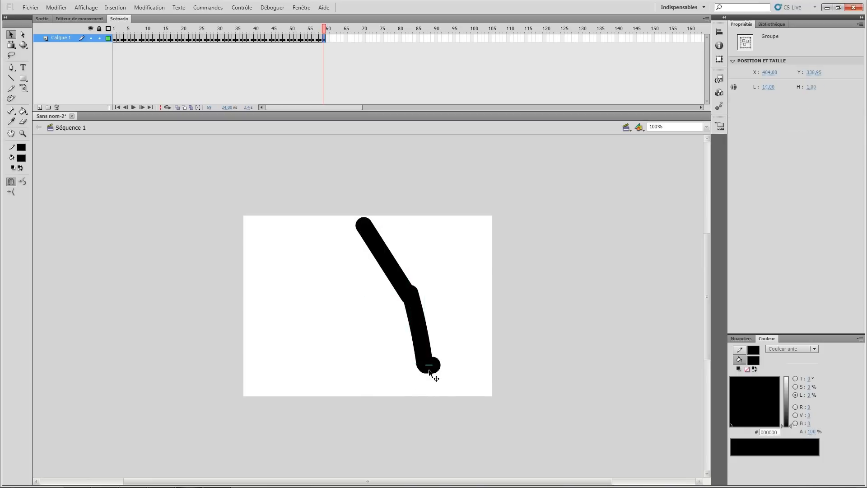
# Step: Try the Brush over the grouped line segments, and select and delete all the groups
pyautogui.click(11, 111)
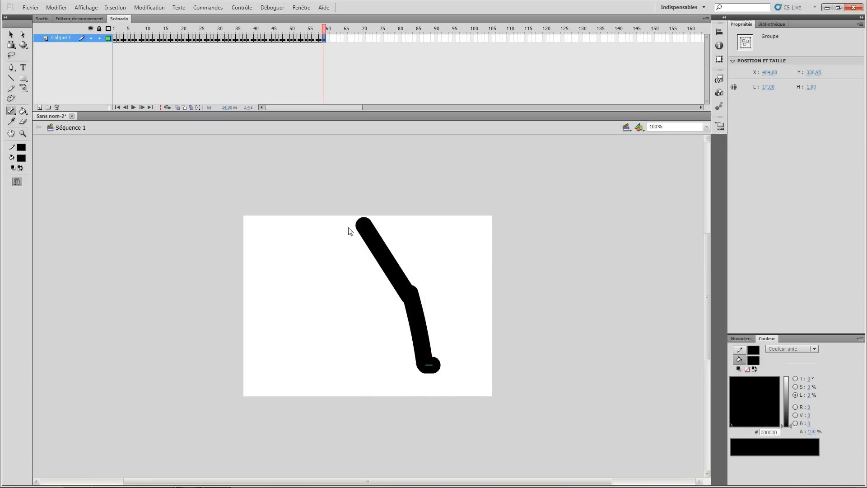
pyautogui.moveTo(364, 229); pyautogui.dragTo(398, 275)
pyautogui.click(423, 260)
pyautogui.click(11, 35)
pyautogui.moveTo(316, 201); pyautogui.dragTo(425, 346)
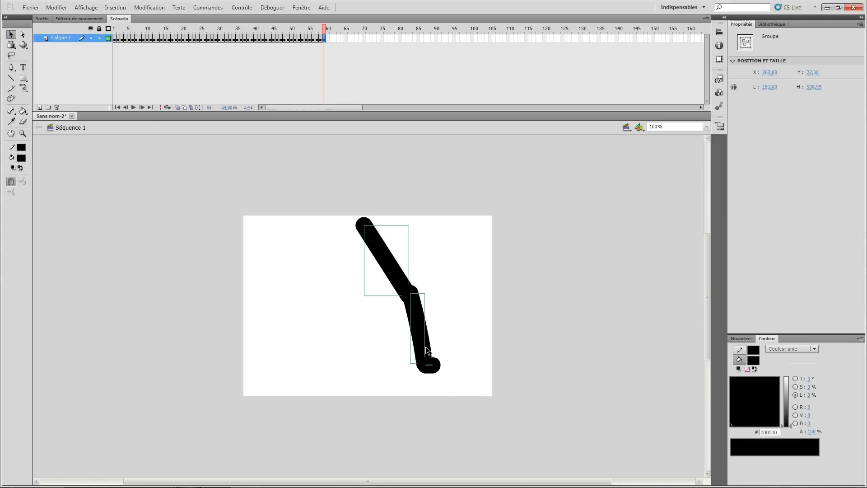
pyautogui.rightClick(416, 323)
pyautogui.click(279, 203)
pyautogui.press('Delete')
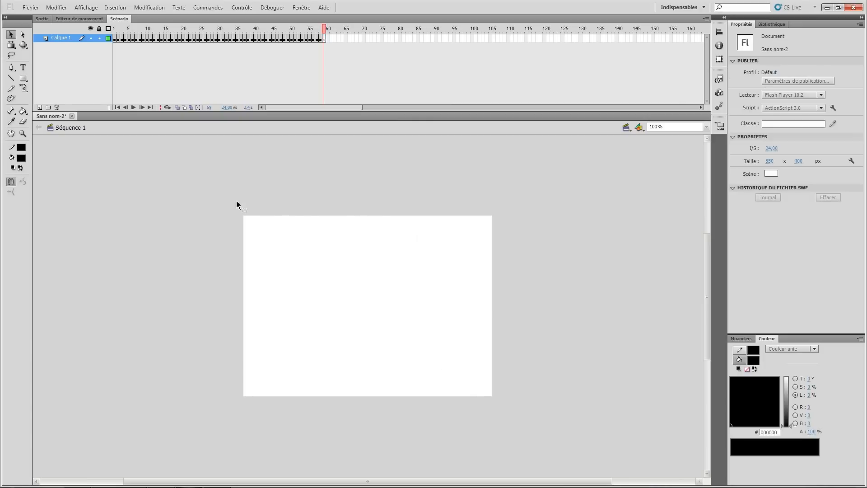
# Step: Draw a thick five-sided black outline around the stage plus a short stroke inside it with the Line tool, and activate the Paint Bucket
pyautogui.click(23, 112)
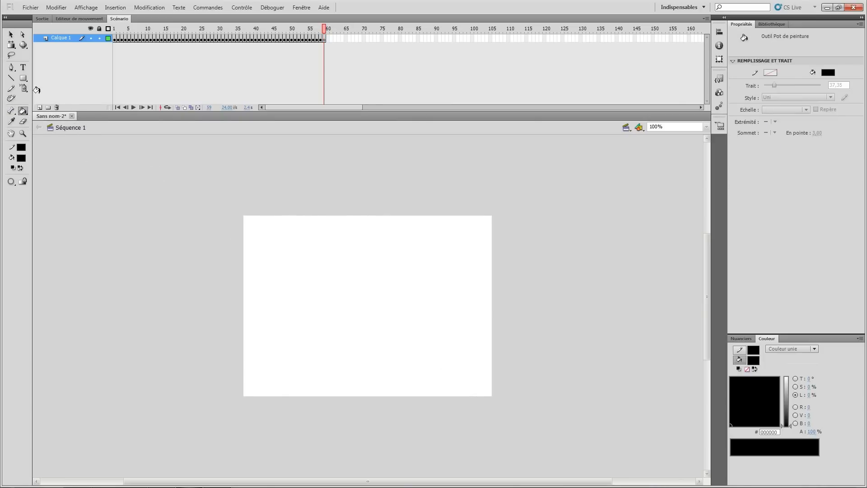
pyautogui.click(11, 78)
pyautogui.moveTo(319, 207)
pyautogui.mouseDown()
pyautogui.moveTo(221, 248)
pyautogui.moveTo(205, 270)
pyautogui.moveTo(285, 459)
pyautogui.moveTo(568, 415)
pyautogui.moveTo(517, 205)
pyautogui.mouseUp()
pyautogui.moveTo(517, 204); pyautogui.dragTo(317, 207)
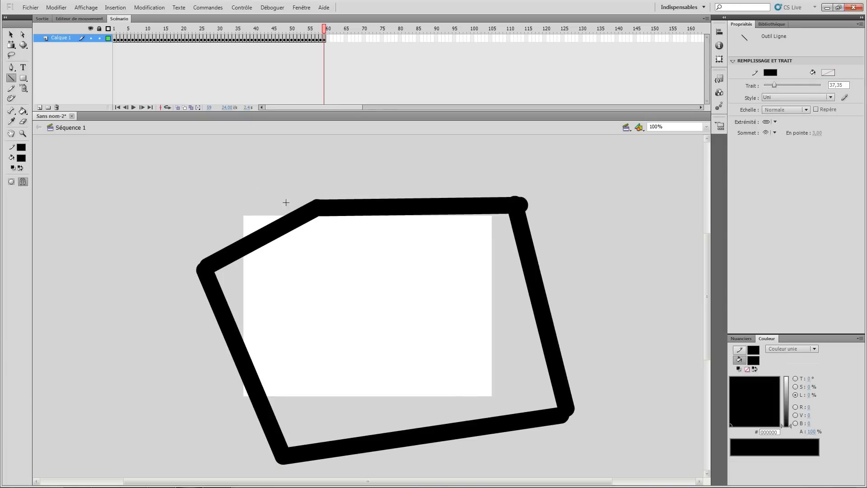
pyautogui.moveTo(287, 295); pyautogui.dragTo(291, 298)
pyautogui.click(23, 121)
pyautogui.click(23, 112)
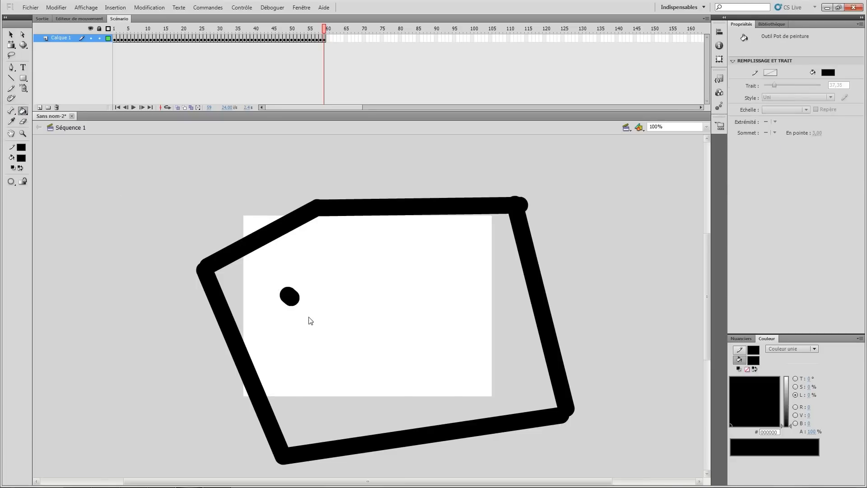
# Step: Select the whole drawing, display layer Calque 1 as outlines, and clear the selection
pyautogui.press('v')
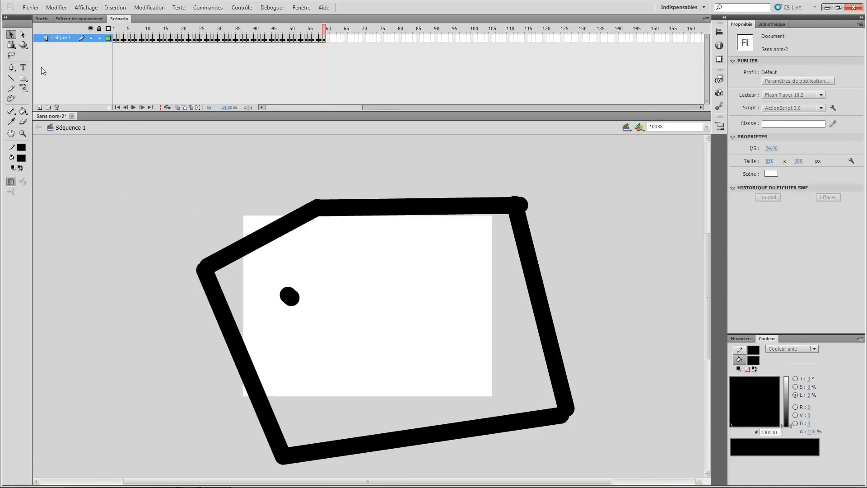
pyautogui.hotkey('ctrl', 'a')
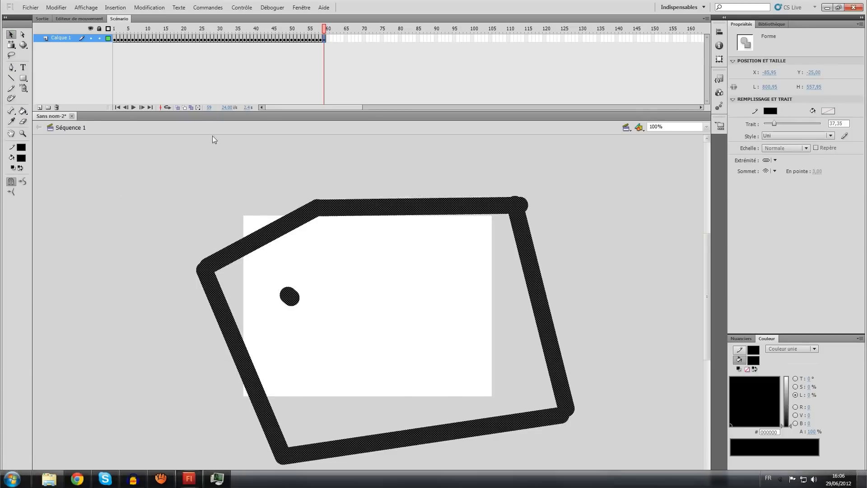
pyautogui.click(108, 38)
pyautogui.click(160, 244)
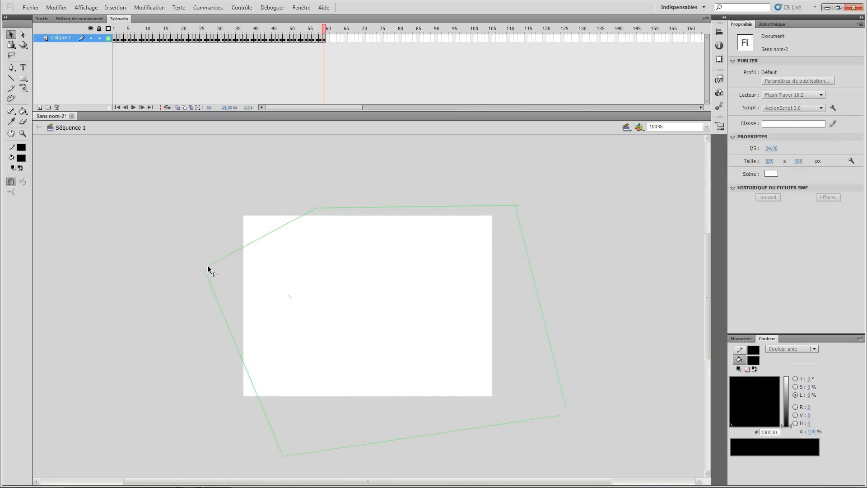
# Step: Pull the five-sided shape's left corner slightly outward, and delete the entire drawing
pyautogui.moveTo(208, 267); pyautogui.dragTo(204, 269)
pyautogui.moveTo(97, 154); pyautogui.dragTo(638, 478)
pyautogui.press('Delete')
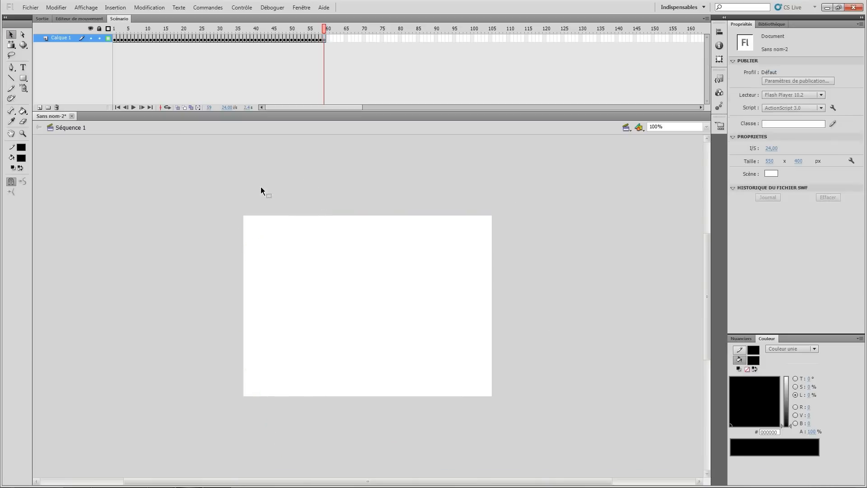
# Step: Sample the pasteboard's grey (D4D4D4) as the fill colour with the Eyedropper, and undock the document into a floating window
pyautogui.click(11, 121)
pyautogui.click(75, 176)
pyautogui.click(10, 121)
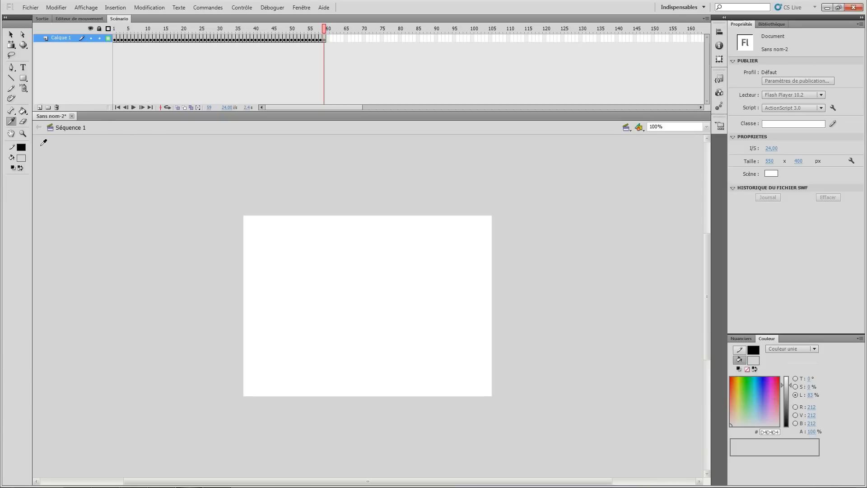
pyautogui.click(69, 160)
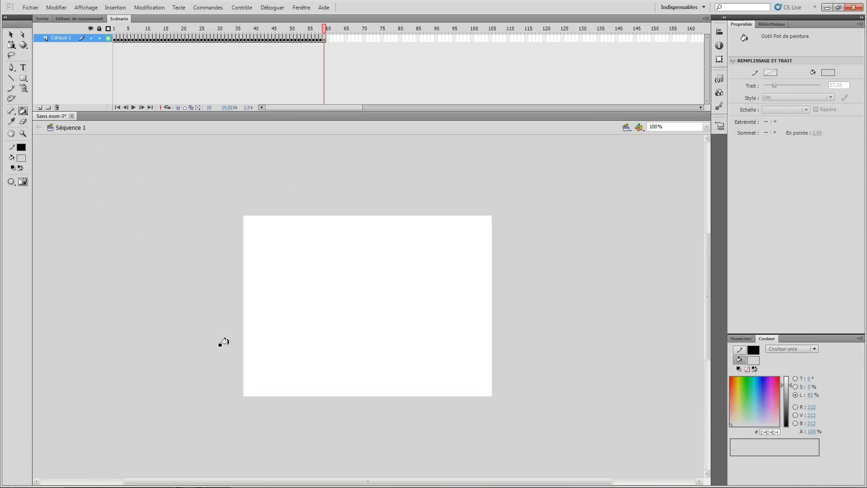
pyautogui.moveTo(51, 116); pyautogui.dragTo(100, 119)
# Step: Make a test Eraser stroke on the empty stage, and examine the Eraser's size, shape and mode options
pyautogui.click(23, 121)
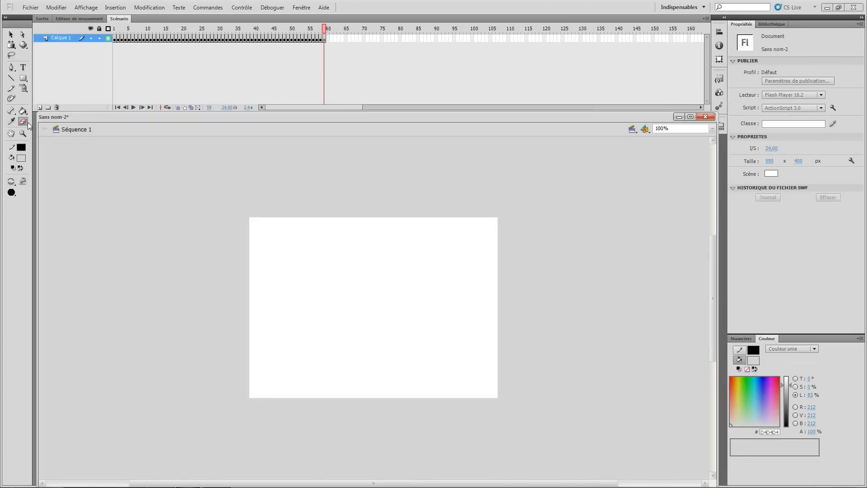
pyautogui.moveTo(307, 269)
pyautogui.mouseDown()
pyautogui.moveTo(255, 302)
pyautogui.moveTo(244, 367)
pyautogui.moveTo(276, 282)
pyautogui.mouseUp()
pyautogui.click(11, 193)
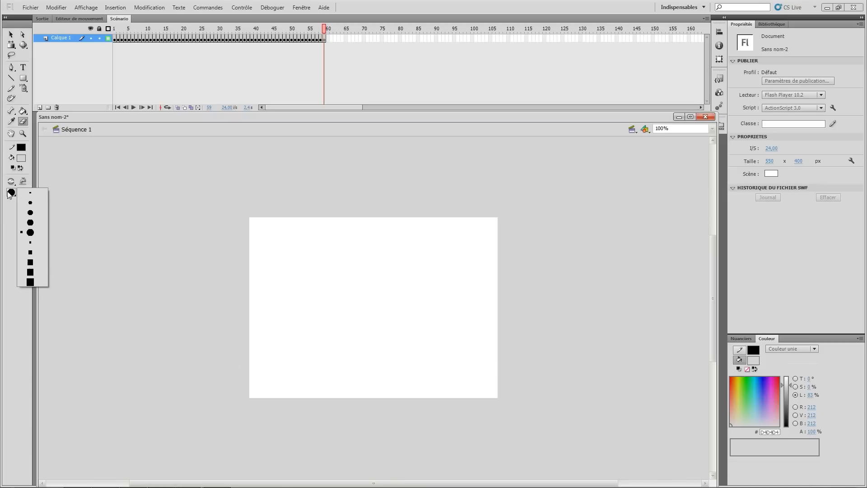
pyautogui.click(10, 198)
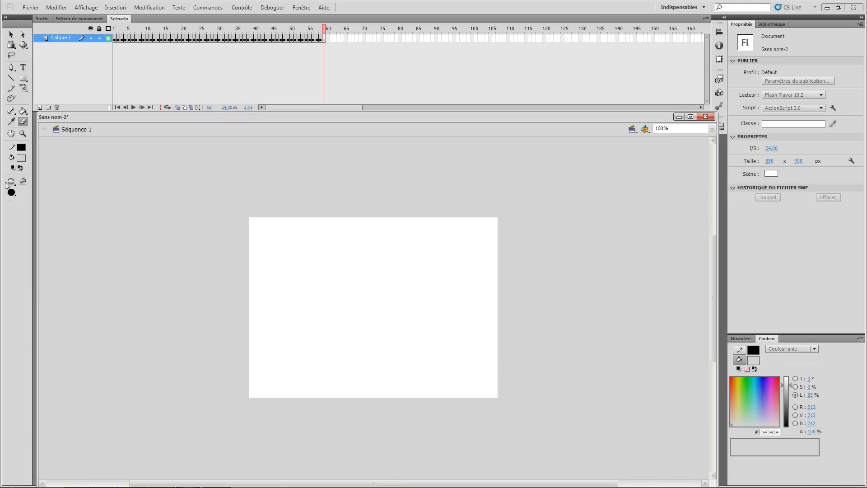
pyautogui.click(12, 182)
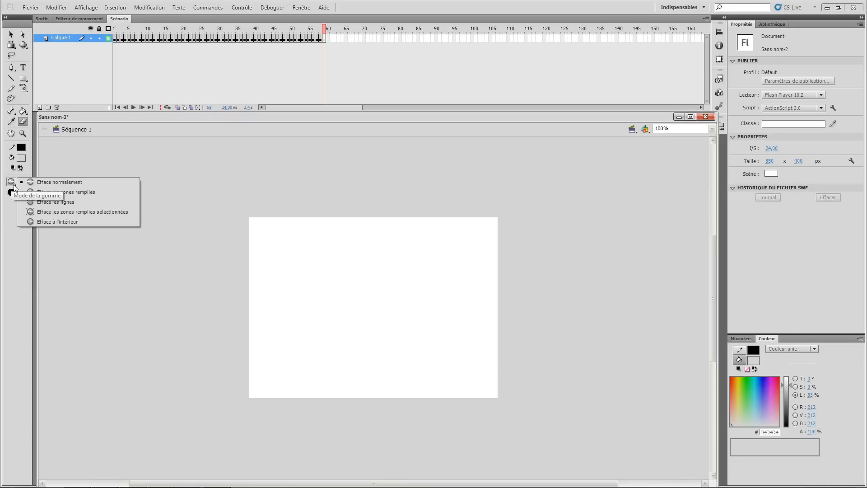
pyautogui.click(12, 182)
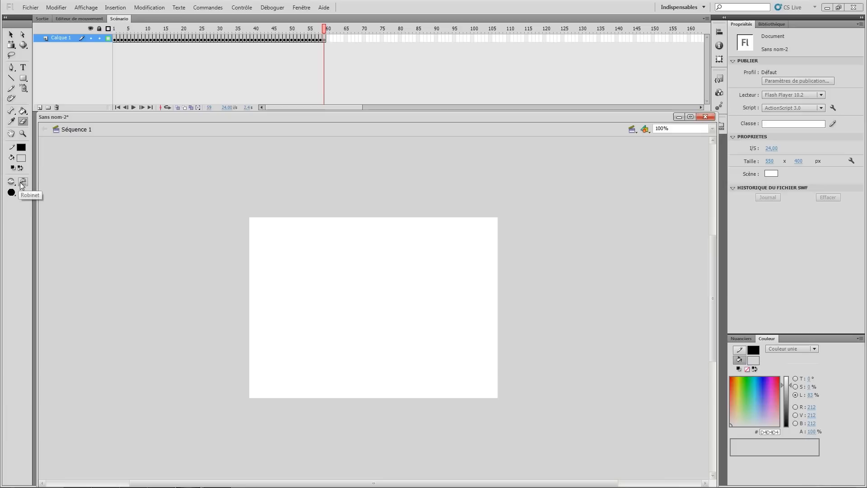
# Step: Pan the view of the stage with the Hand tool
pyautogui.click(11, 133)
pyautogui.moveTo(254, 243)
pyautogui.mouseDown()
pyautogui.moveTo(263, 245)
pyautogui.moveTo(234, 203)
pyautogui.moveTo(253, 292)
pyautogui.moveTo(286, 265)
pyautogui.moveTo(281, 232)
pyautogui.mouseUp()
pyautogui.moveTo(712, 292)
pyautogui.mouseDown()
pyautogui.moveTo(712, 312)
pyautogui.moveTo(708, 302)
pyautogui.mouseUp()
# Step: Magnify the stage's left part up to 2000% with the Zoom tool, and zoom back out to 62%
pyautogui.click(22, 133)
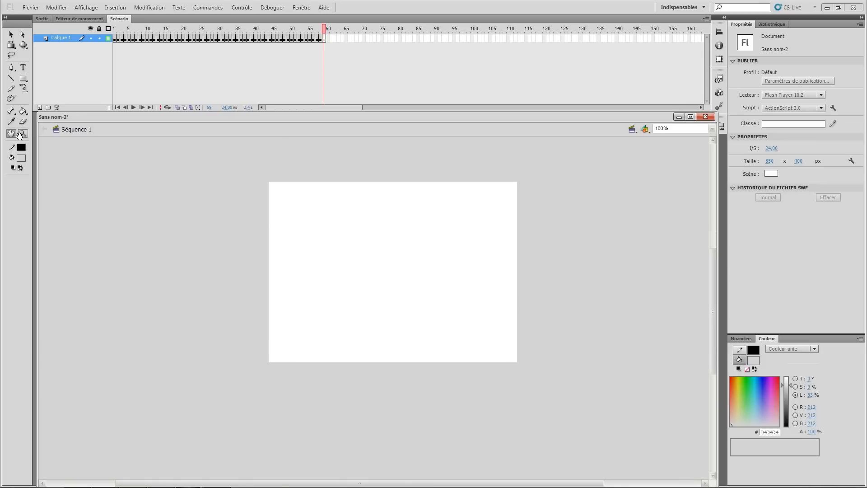
pyautogui.click(277, 254)
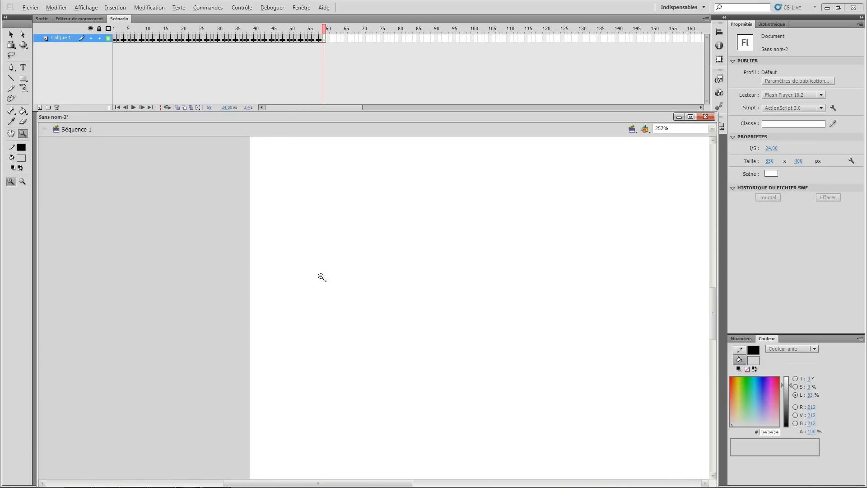
pyautogui.moveTo(341, 323); pyautogui.dragTo(325, 280)
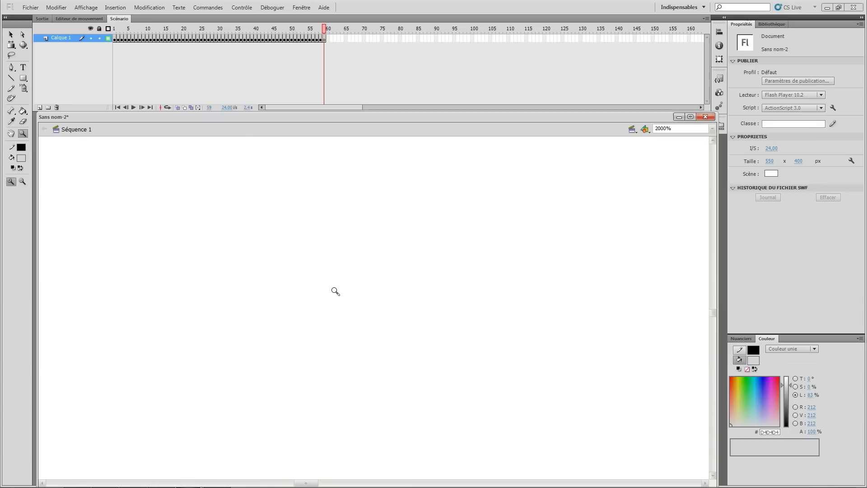
pyautogui.keyDown('alt'); pyautogui.click(330, 286); pyautogui.keyUp('alt')
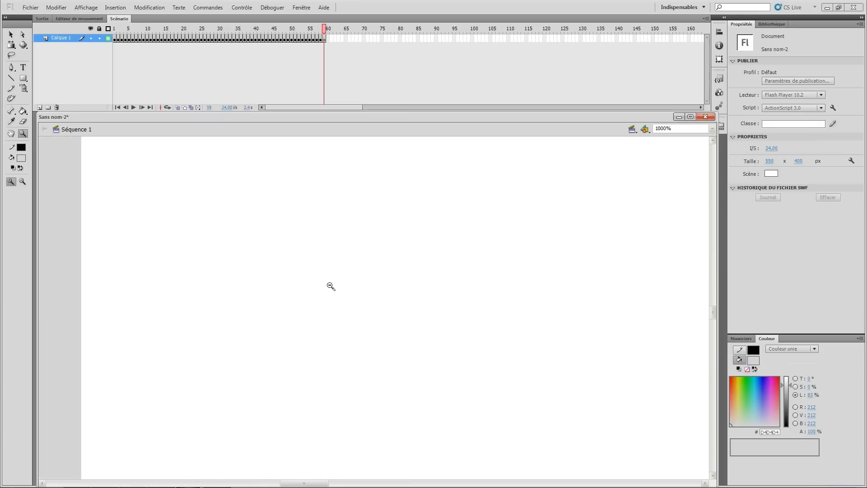
pyautogui.keyDown('alt'); pyautogui.click(335, 275); pyautogui.keyUp('alt')
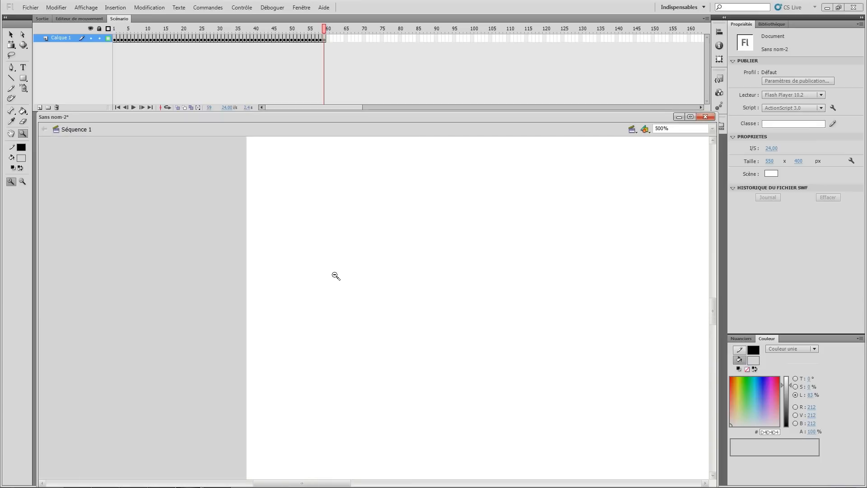
pyautogui.keyDown('alt'); pyautogui.click(335, 276); pyautogui.keyUp('alt')
pyautogui.keyDown('alt'); pyautogui.click(335, 275); pyautogui.keyUp('alt')
pyautogui.keyDown('alt'); pyautogui.click(335, 275); pyautogui.keyUp('alt')
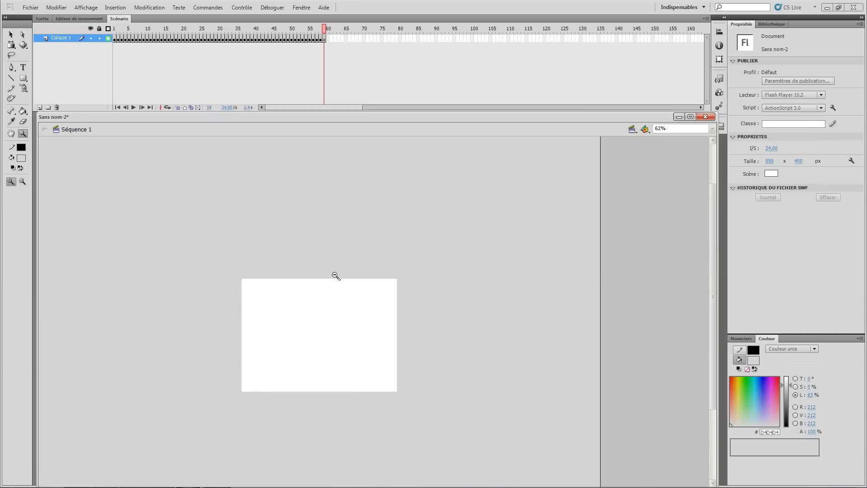
# Step: Magnify the area just above the stage to 250% with the Zoom tool, and zoom back out to 62%
pyautogui.click(335, 276)
pyautogui.click(335, 275)
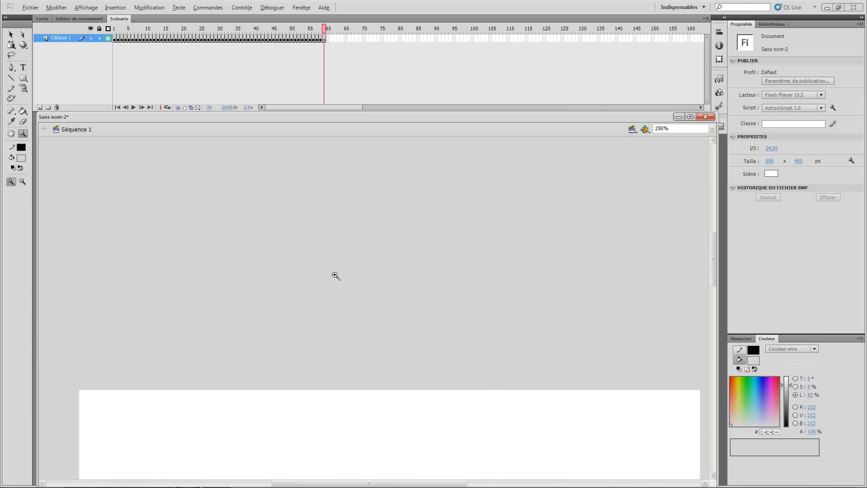
pyautogui.keyDown('alt'); pyautogui.click(335, 276); pyautogui.keyUp('alt')
pyautogui.keyDown('alt'); pyautogui.click(335, 275); pyautogui.keyUp('alt')
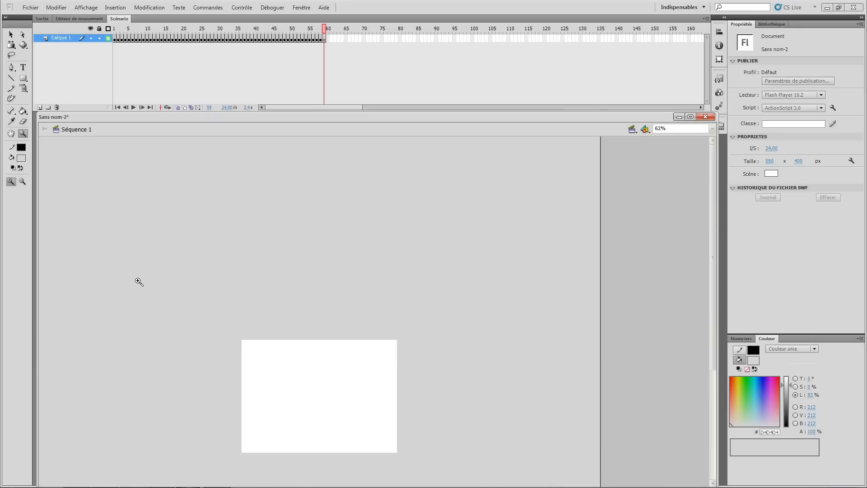
# Step: Set the stroke colour to pink (FF0066), and draw two slanted lines towards the stage with the Line tool
pyautogui.click(21, 148)
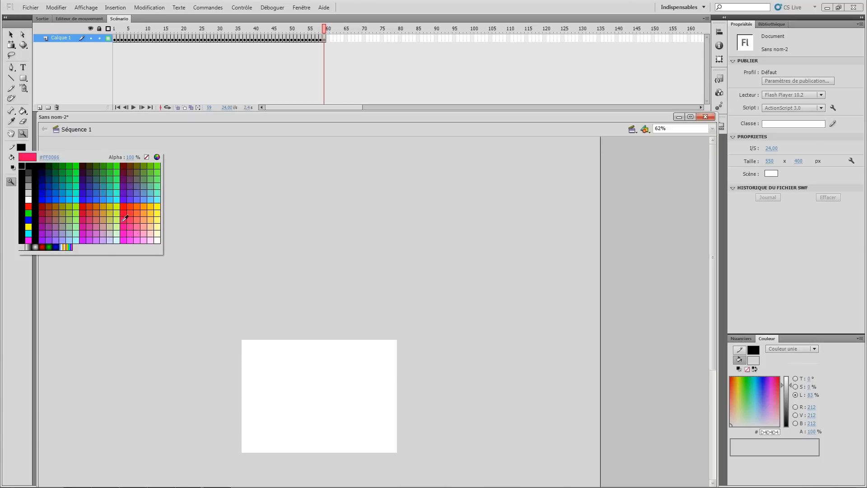
pyautogui.click(124, 219)
pyautogui.click(17, 78)
pyautogui.moveTo(181, 235); pyautogui.dragTo(254, 363)
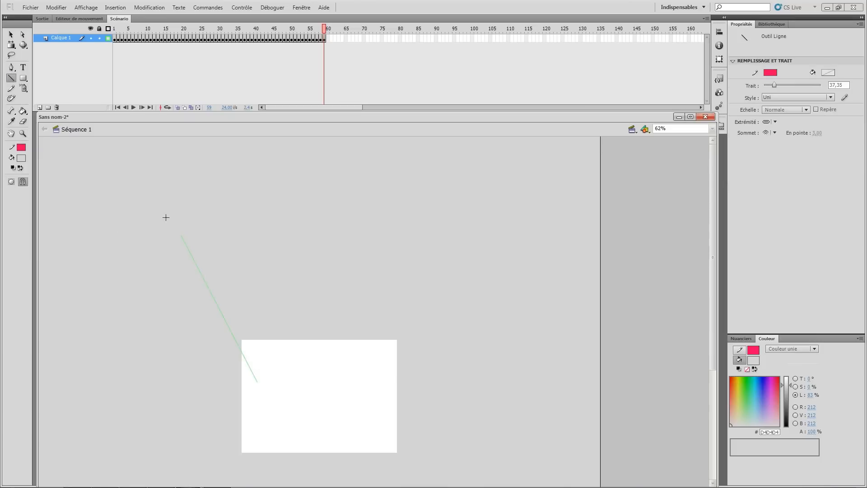
pyautogui.moveTo(257, 382); pyautogui.dragTo(257, 382)
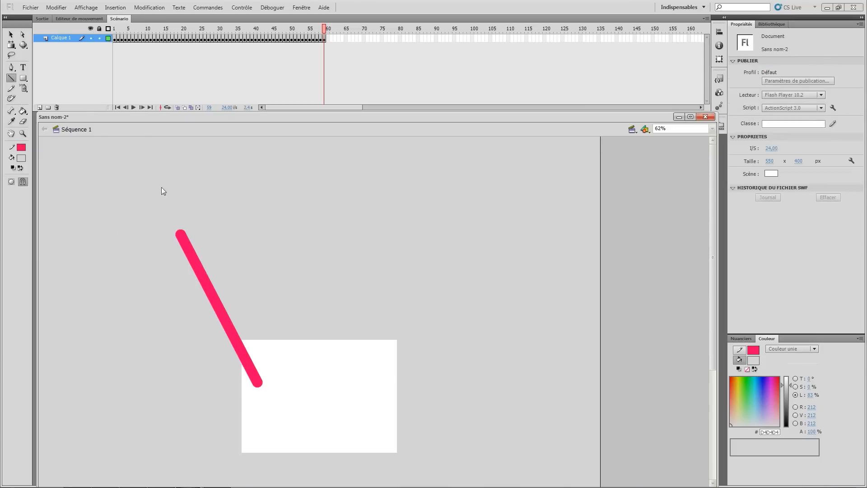
pyautogui.moveTo(232, 217); pyautogui.dragTo(314, 341)
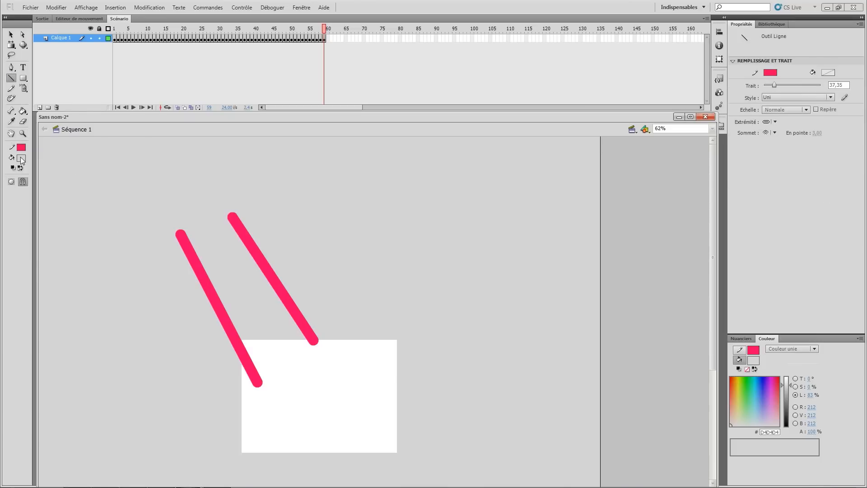
# Step: Set the fill colour to orange (CC6600), and paint a wavy vertical stroke beside the pink lines with the Brush tool
pyautogui.click(21, 160)
pyautogui.click(94, 216)
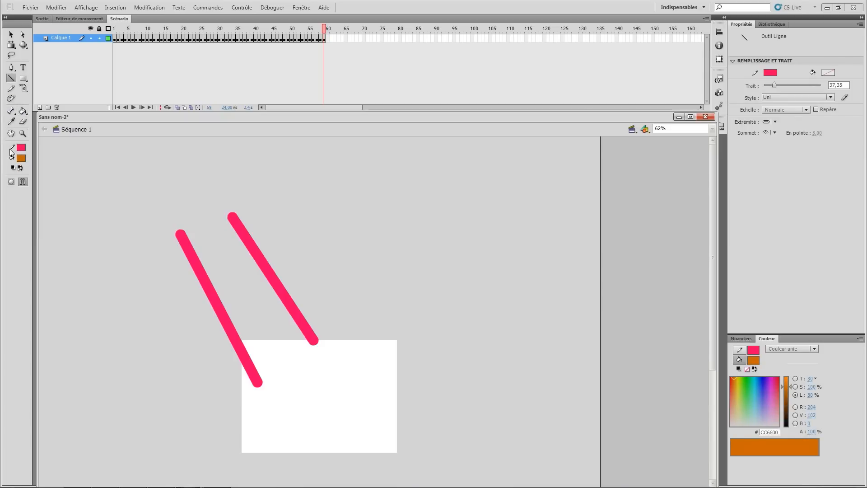
pyautogui.click(23, 88)
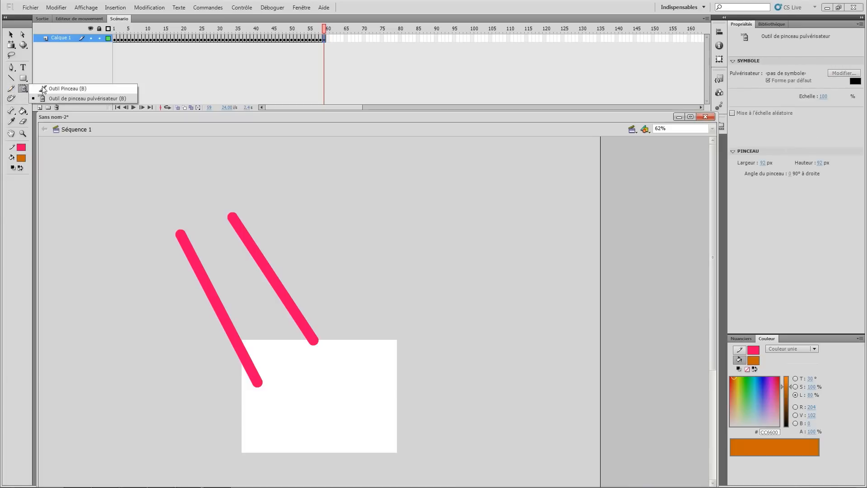
pyautogui.moveTo(111, 197); pyautogui.dragTo(139, 412)
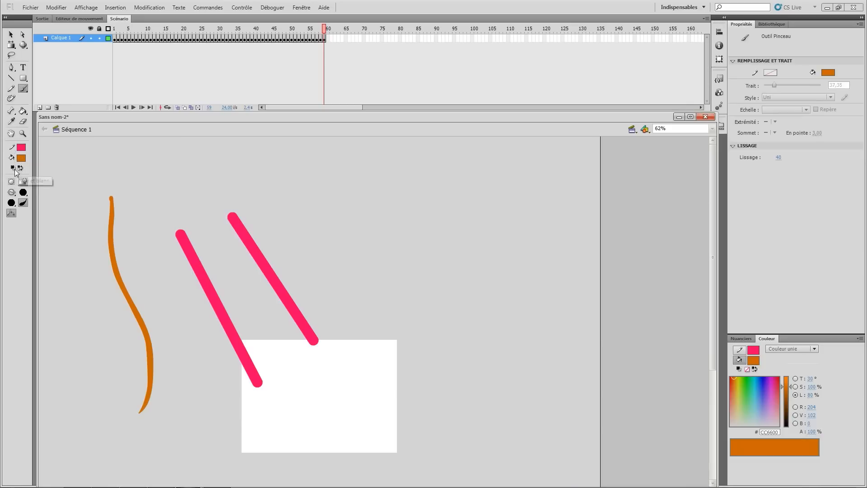
# Step: Reset the stroke to black and the fill to white, and swap the two colours twice
pyautogui.click(15, 171)
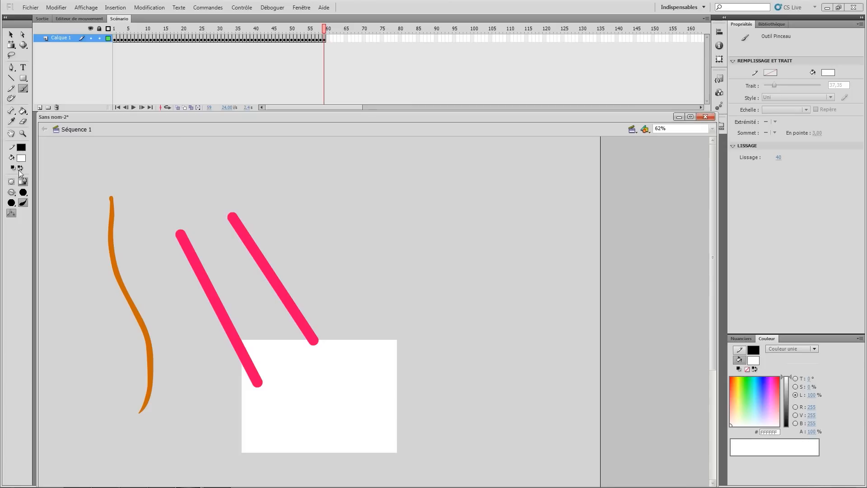
pyautogui.click(20, 169)
pyautogui.click(20, 169)
# Step: Select both pink lines and the orange brush stroke, and delete them
pyautogui.click(11, 35)
pyautogui.moveTo(84, 167); pyautogui.dragTo(398, 476)
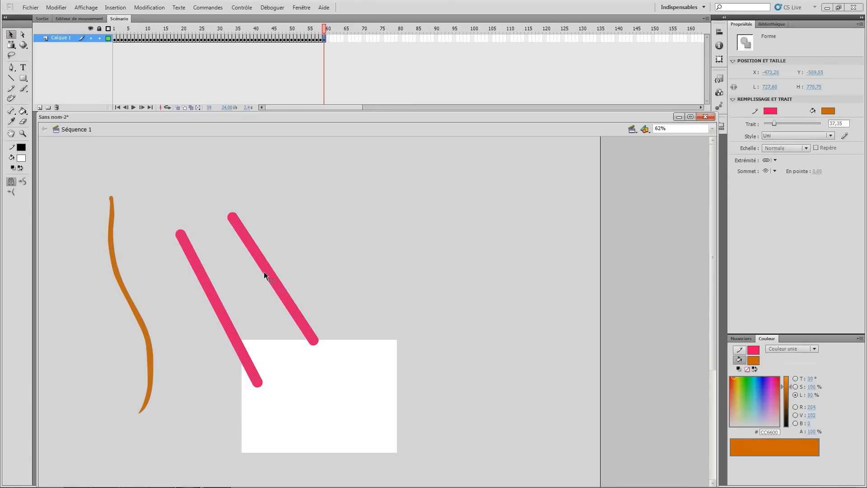
pyautogui.press('Delete')
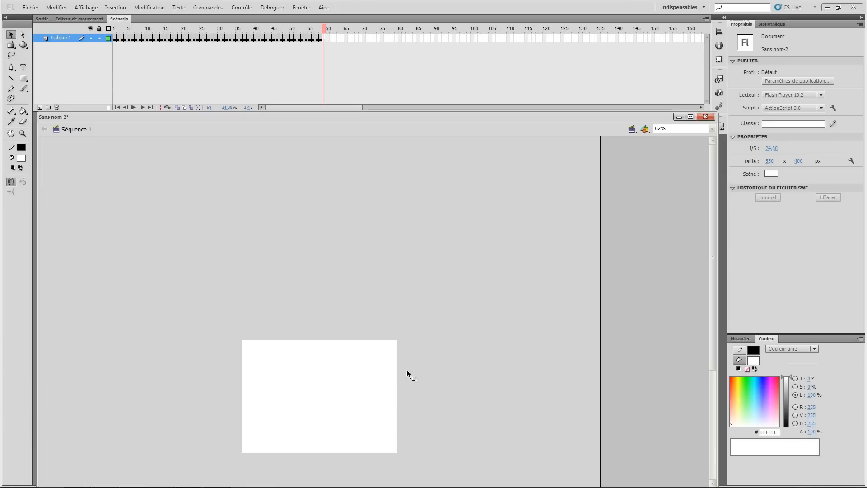
pyautogui.scroll(-4, 711, 250)
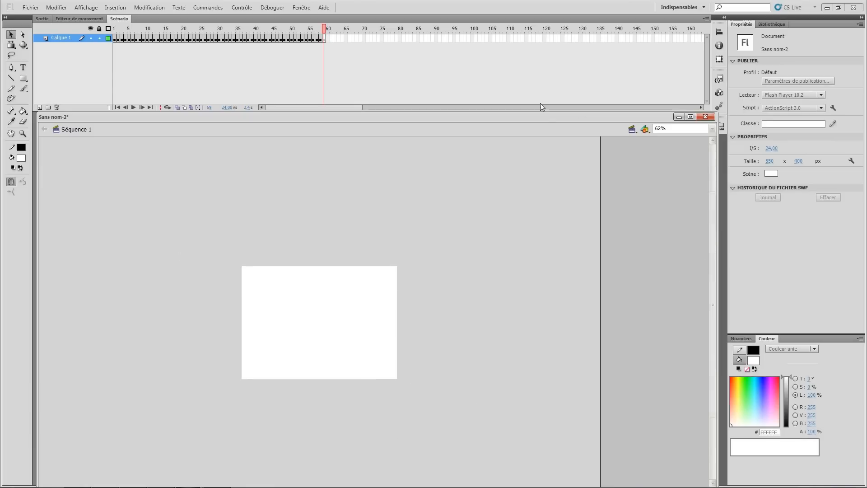